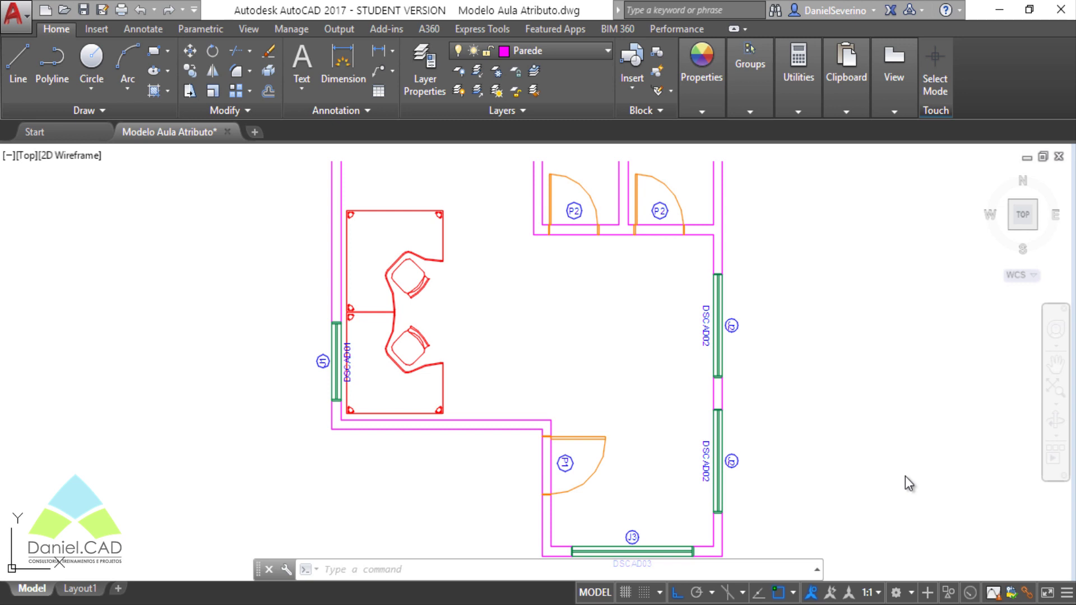
Step: Inspect the DSCAD02 window and P2 door blocks by selecting them, then clear the selection
key("Escape")
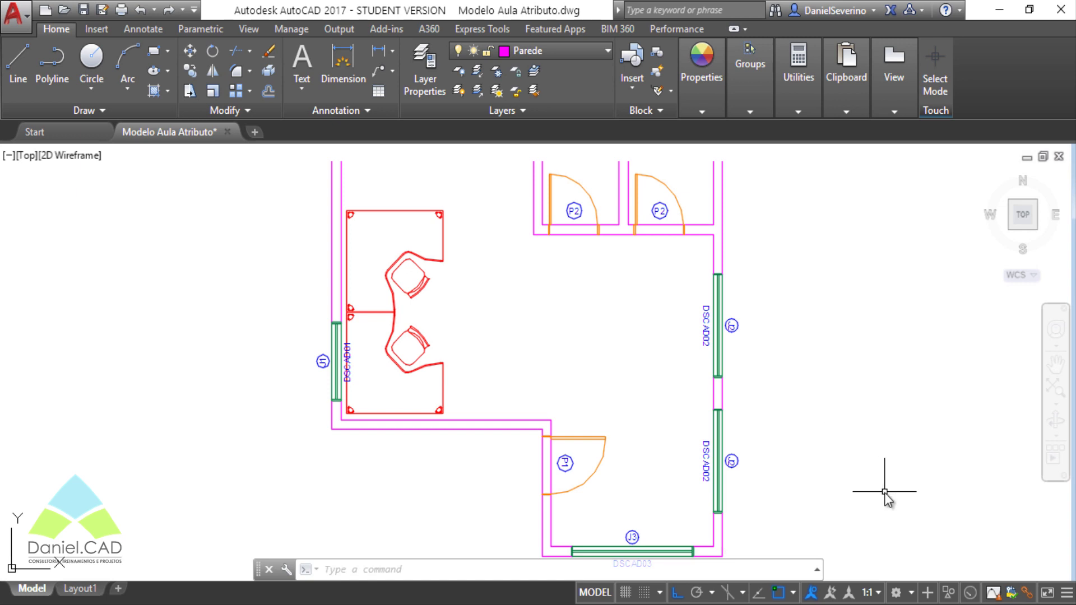
left_click(723, 309)
left_click(670, 205)
left_click(662, 255)
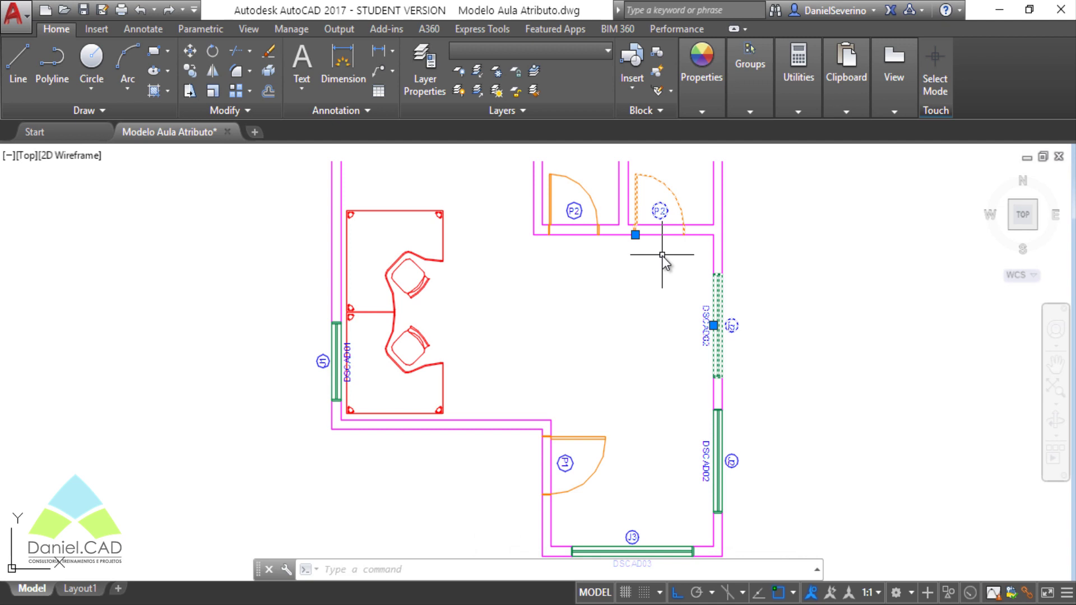
key("Escape")
mouse_move(588, 359)
middle_mouse_down()
mouse_move(592, 302)
mouse_move(607, 365)
mouse_move(570, 332)
mouse_move(447, 379)
middle_mouse_up()
scroll(583, 333, "up", 2)
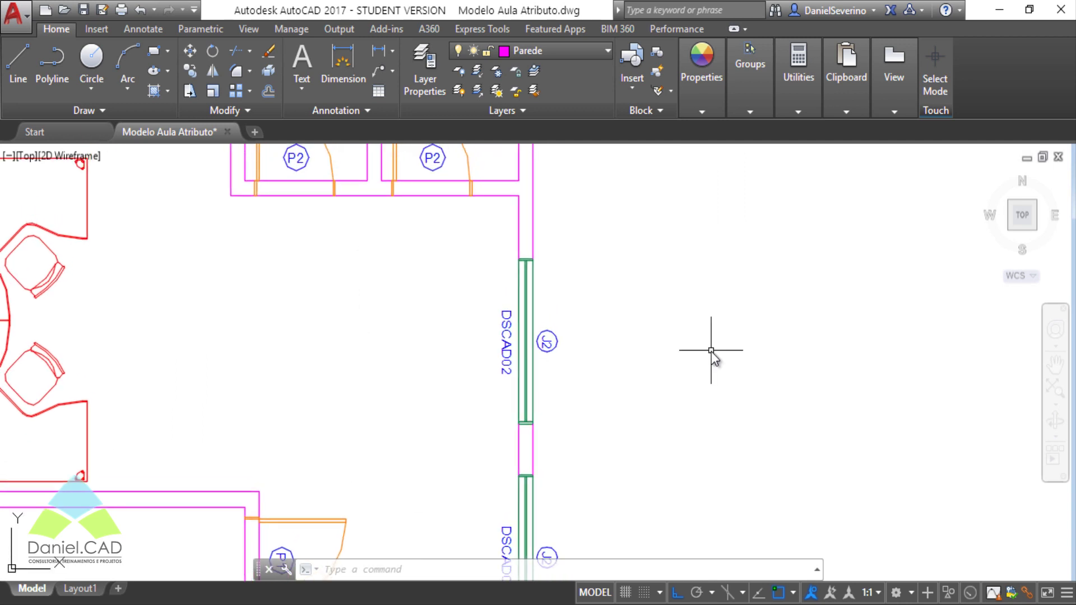
Step: Try inserting the Janela Mod 01 window block, then abandon it at attribute entry
type("i")
key("Return")
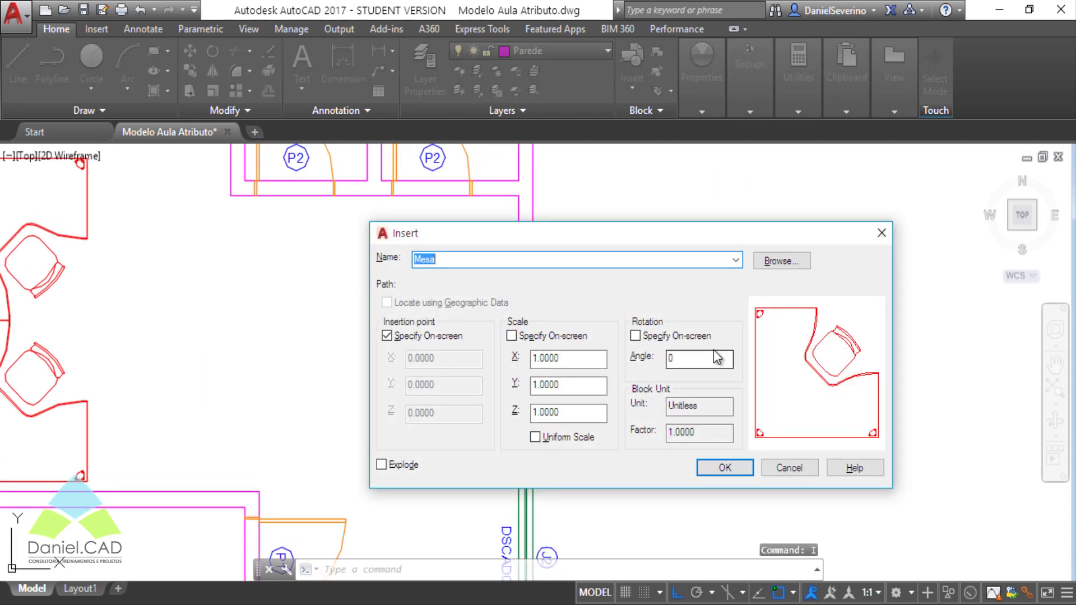
left_click(735, 260)
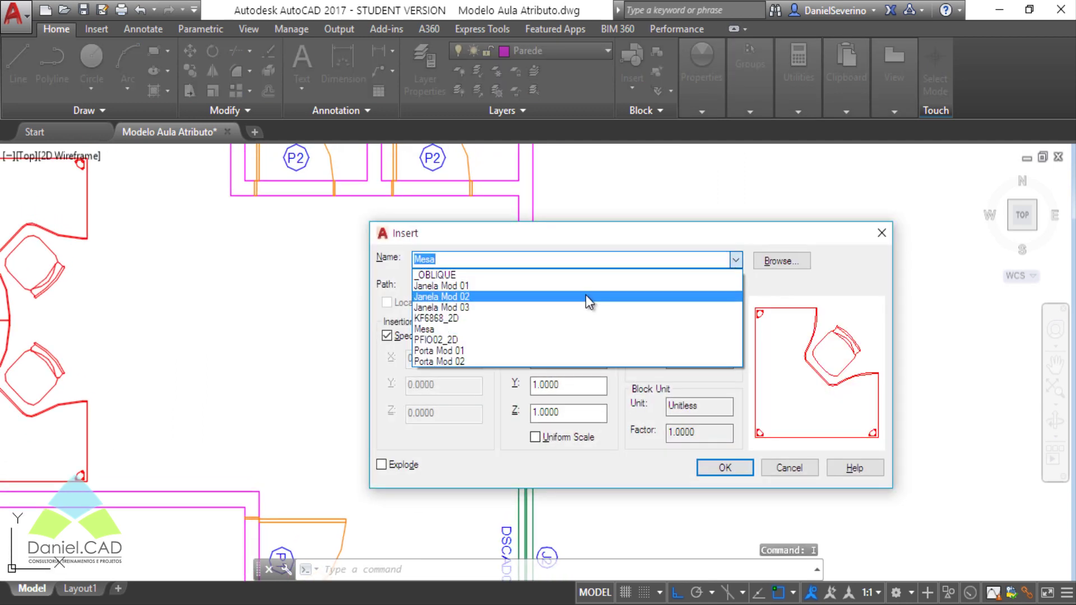
left_click(586, 281)
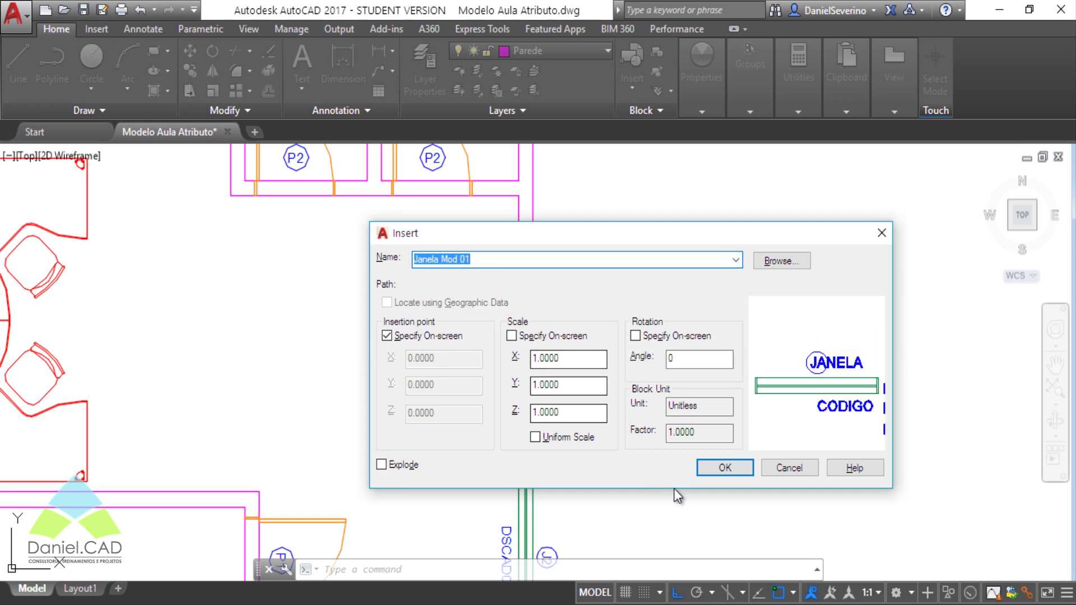
left_click(722, 468)
left_click(712, 347)
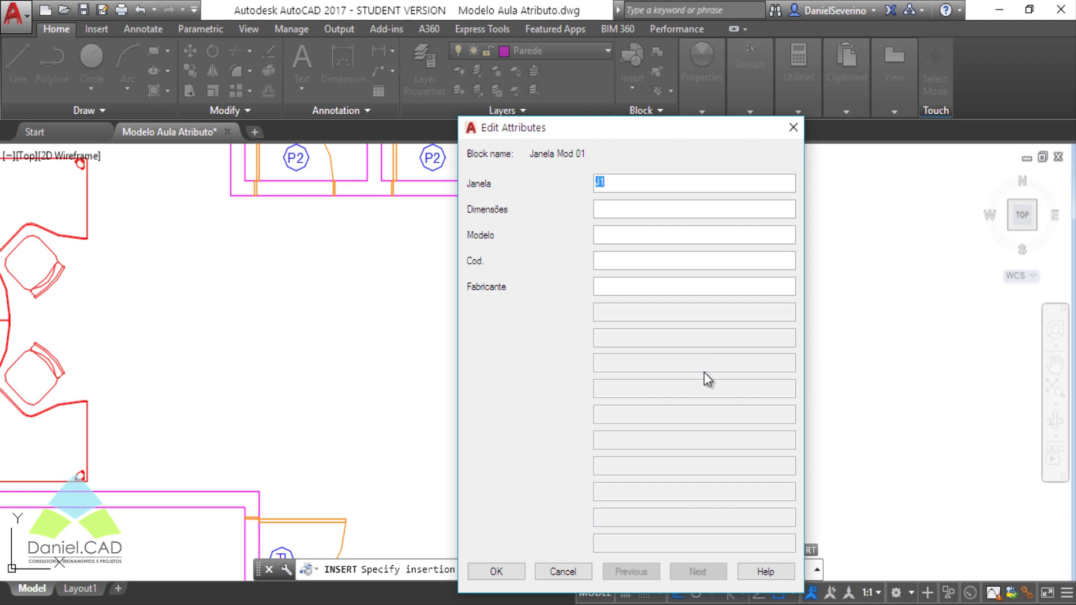
left_click(583, 569)
Step: Zoom to the whole floor plan and bring up the Insert ribbon tools
scroll(822, 334, "down", 3)
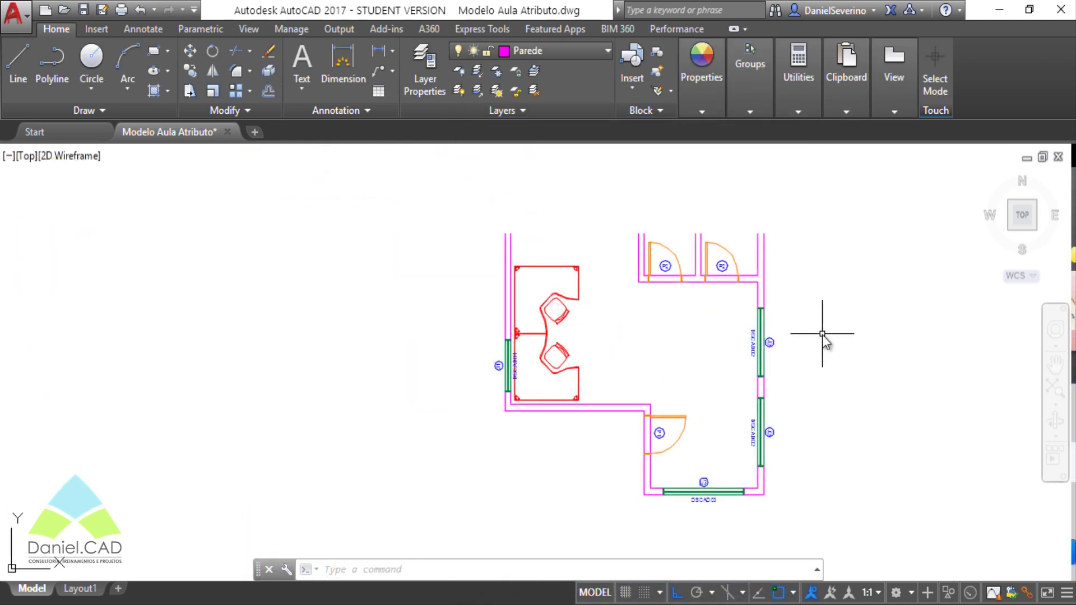
middle_click(821, 334)
middle_click(822, 333)
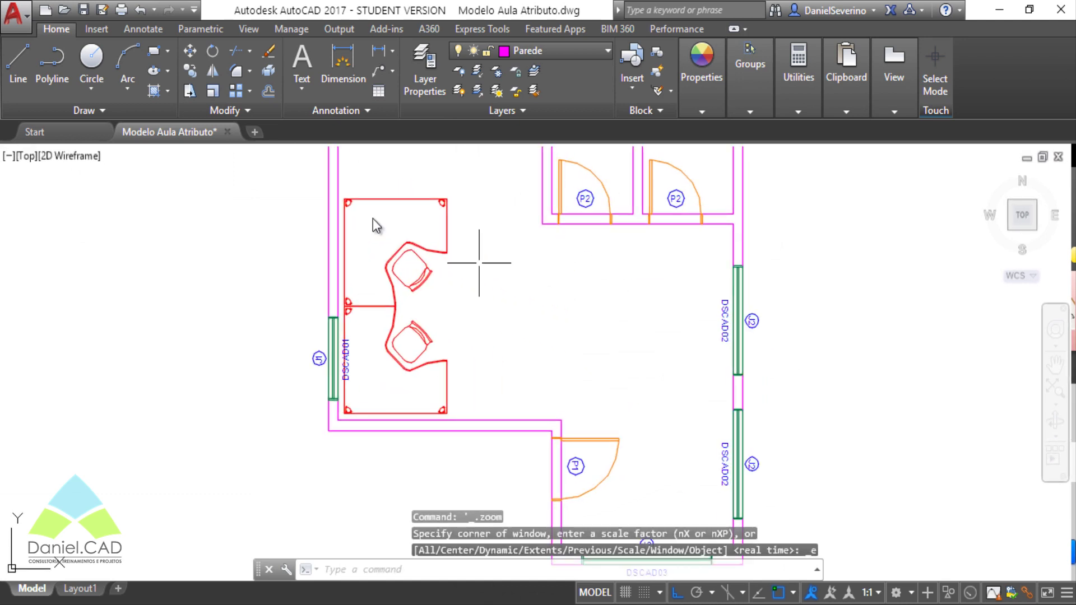
left_click(95, 29)
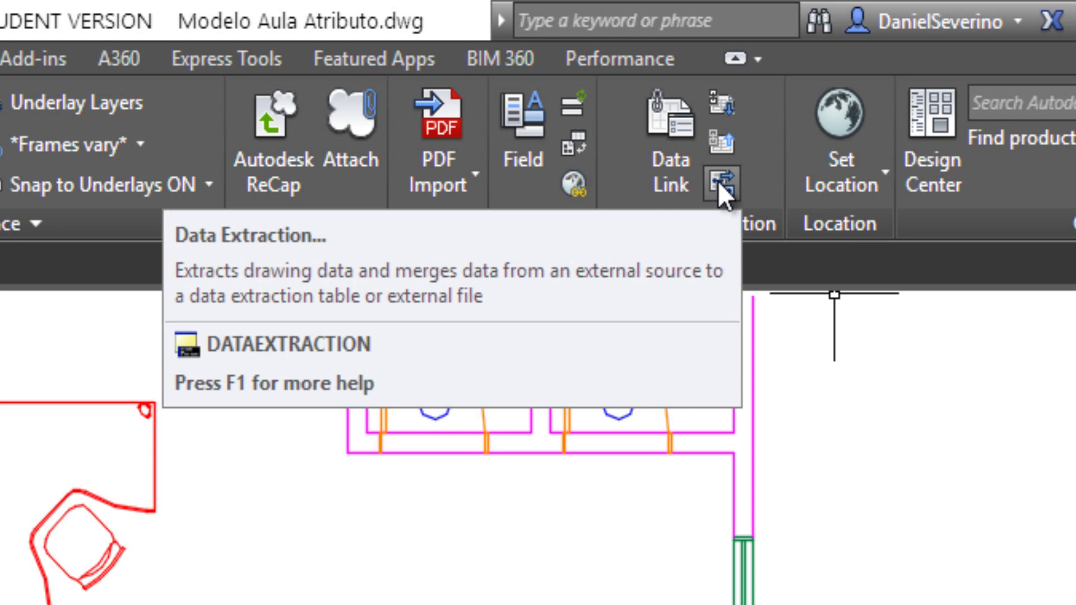
mouse_move(727, 90)
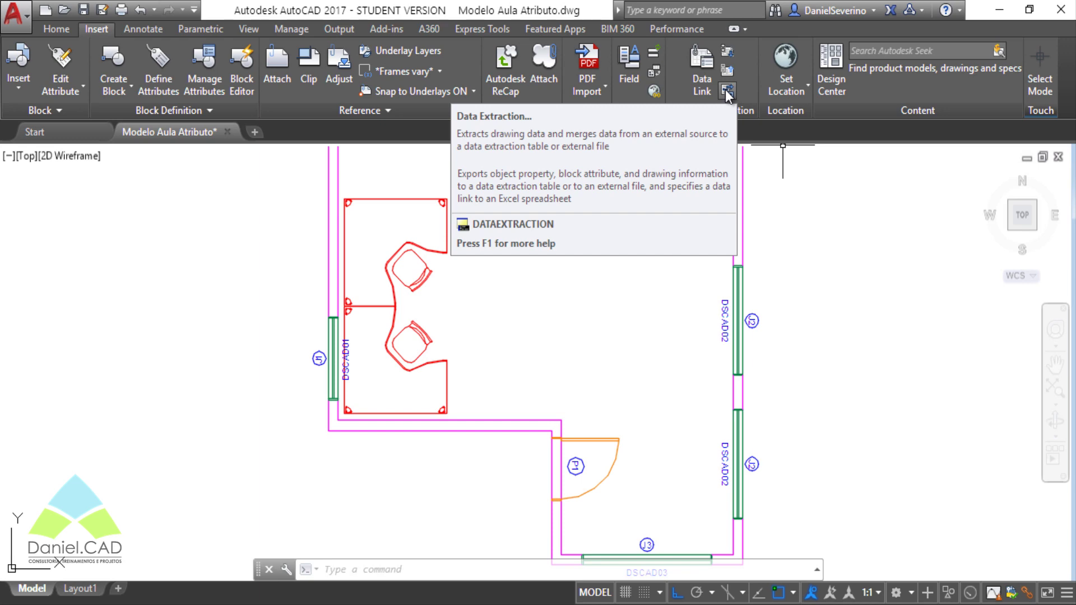
Step: Launch the Data Extraction wizard with EATTEXT after abandoning a partial DATAEX entry
type("DAT")
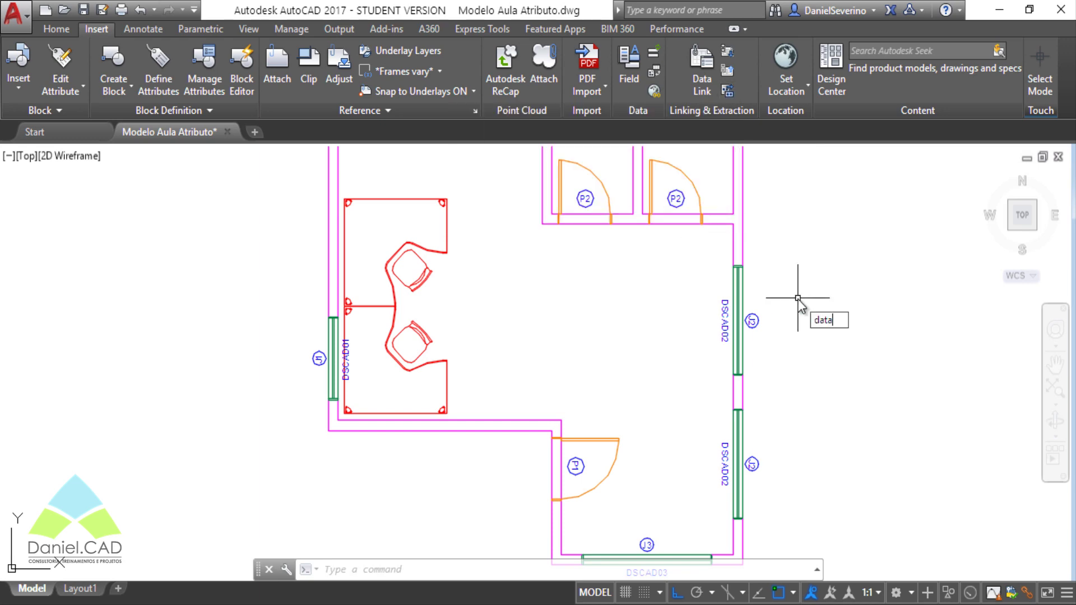
type("AEX")
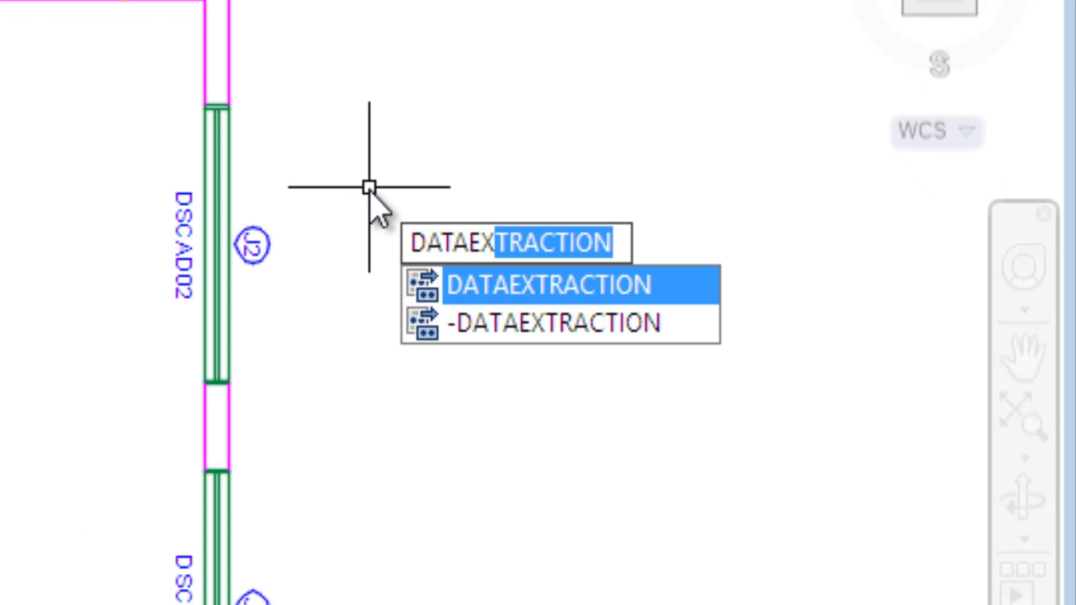
key("Return")
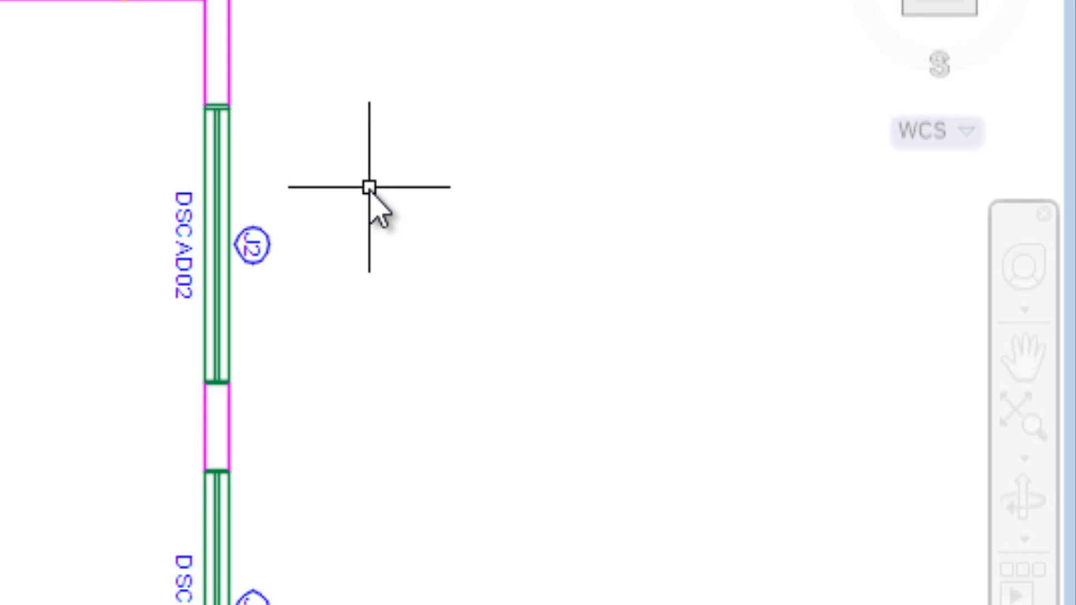
type("e")
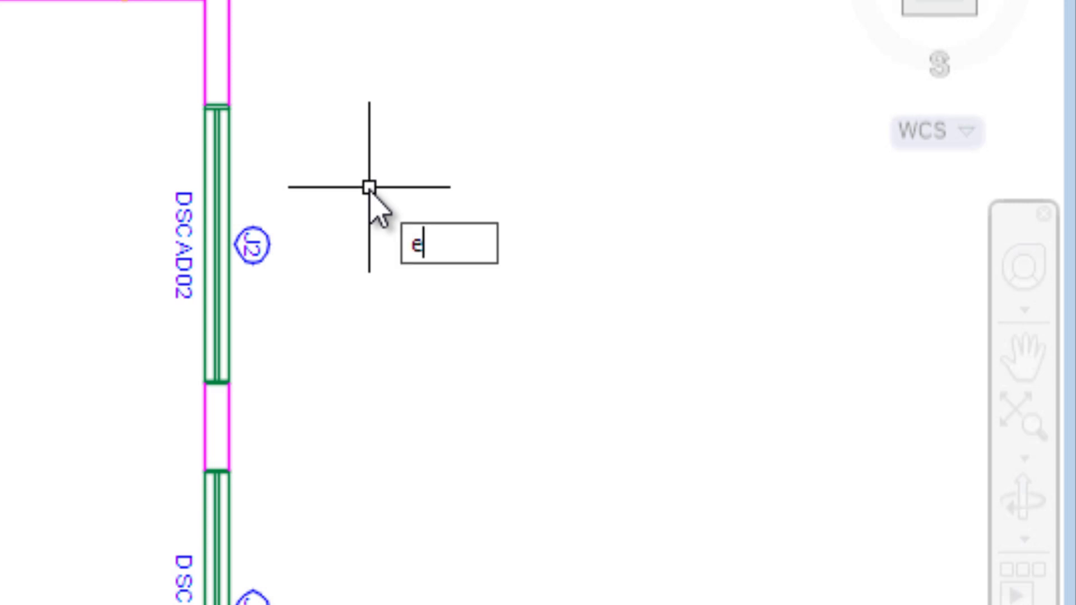
type("att")
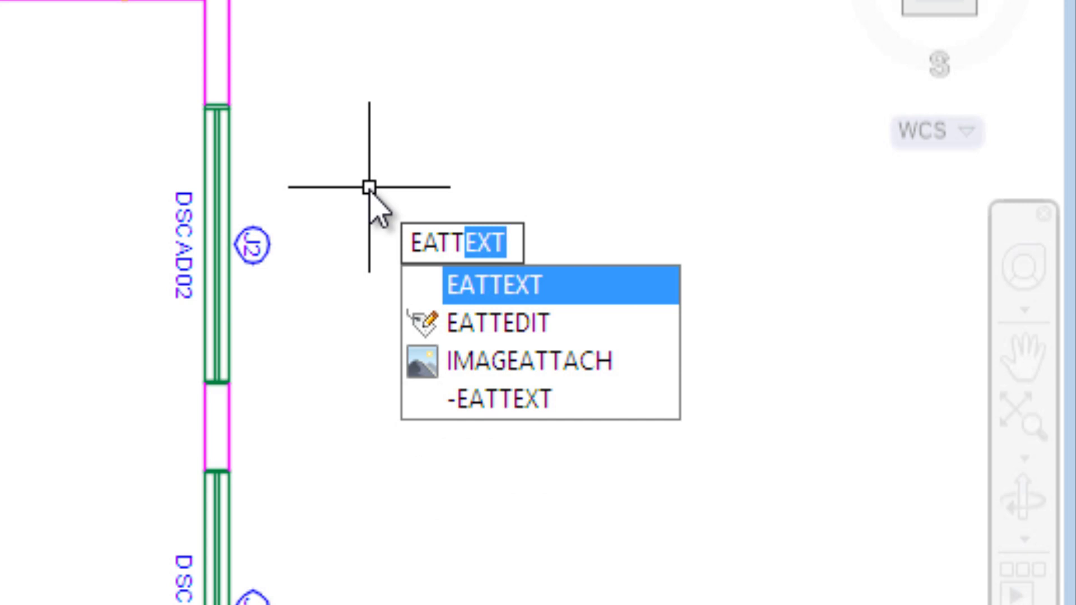
key("BackSpace")
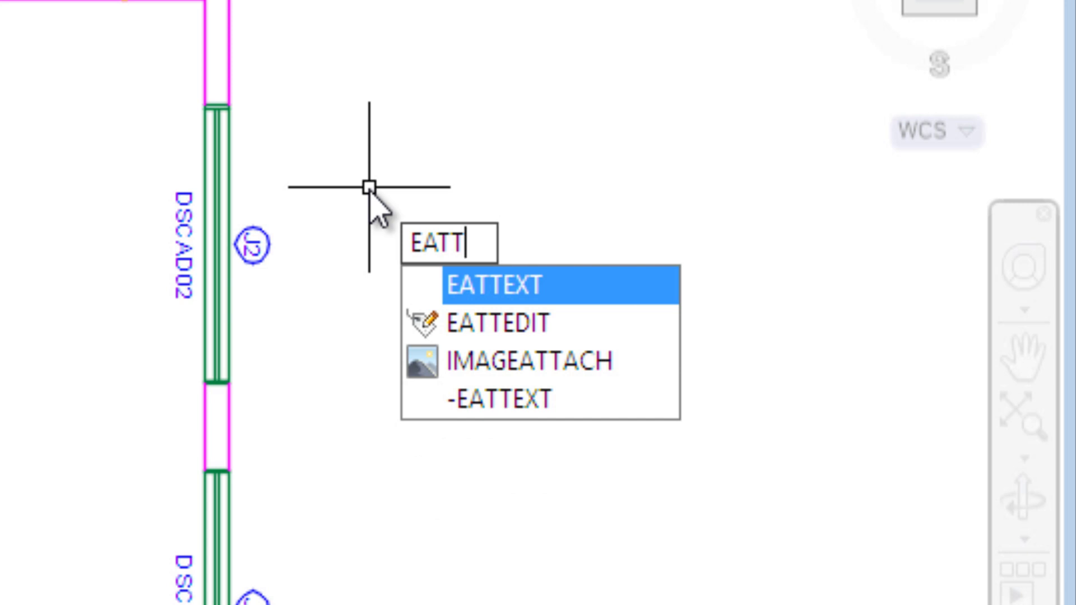
type("ext")
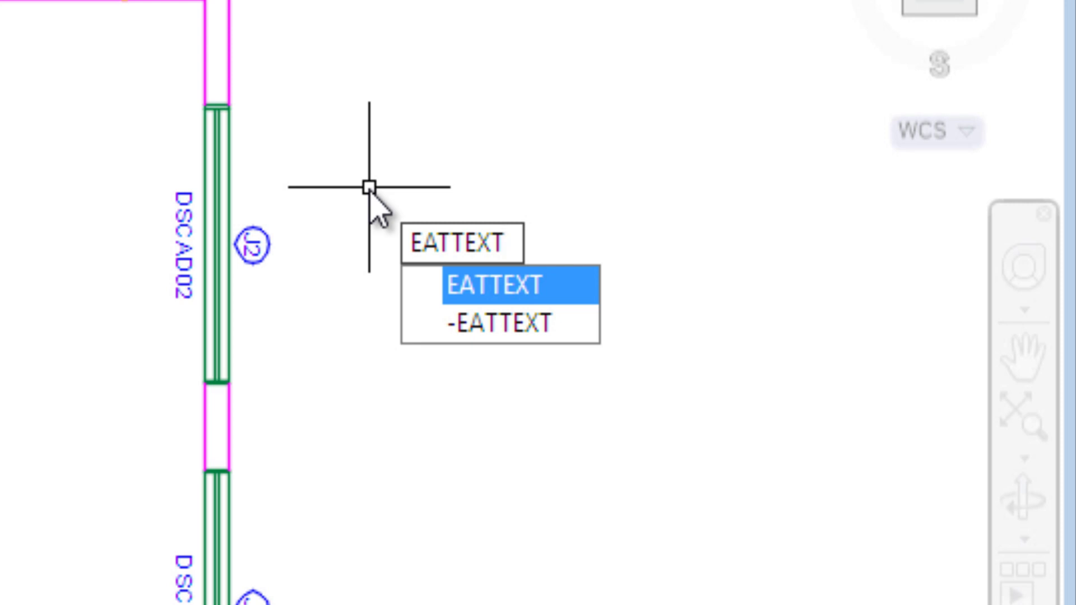
key("Return")
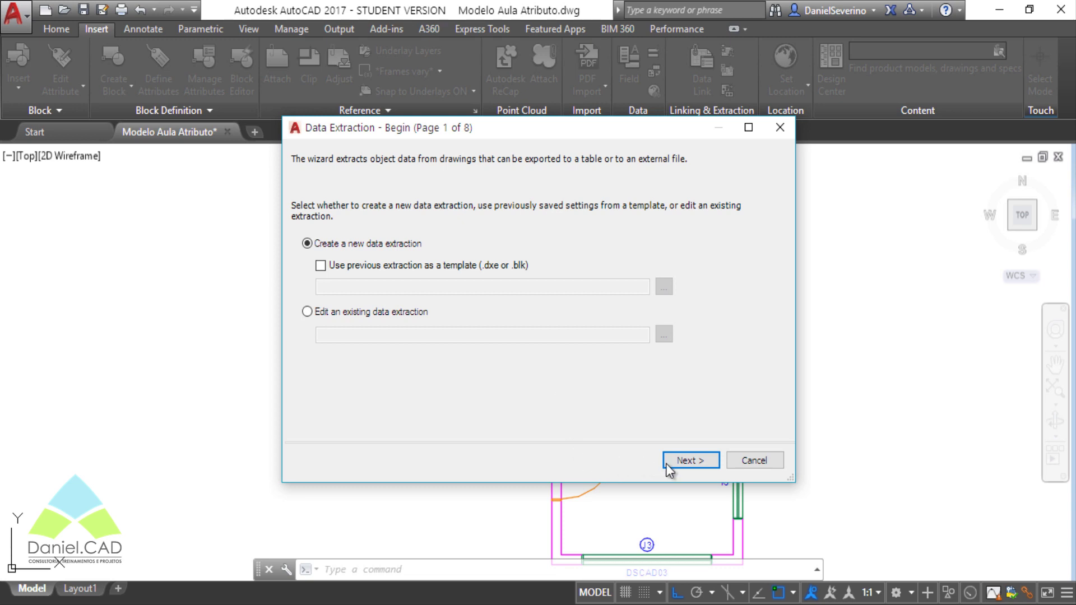
Step: Create a new data extraction and save it under the file name ModYT
left_click(686, 462)
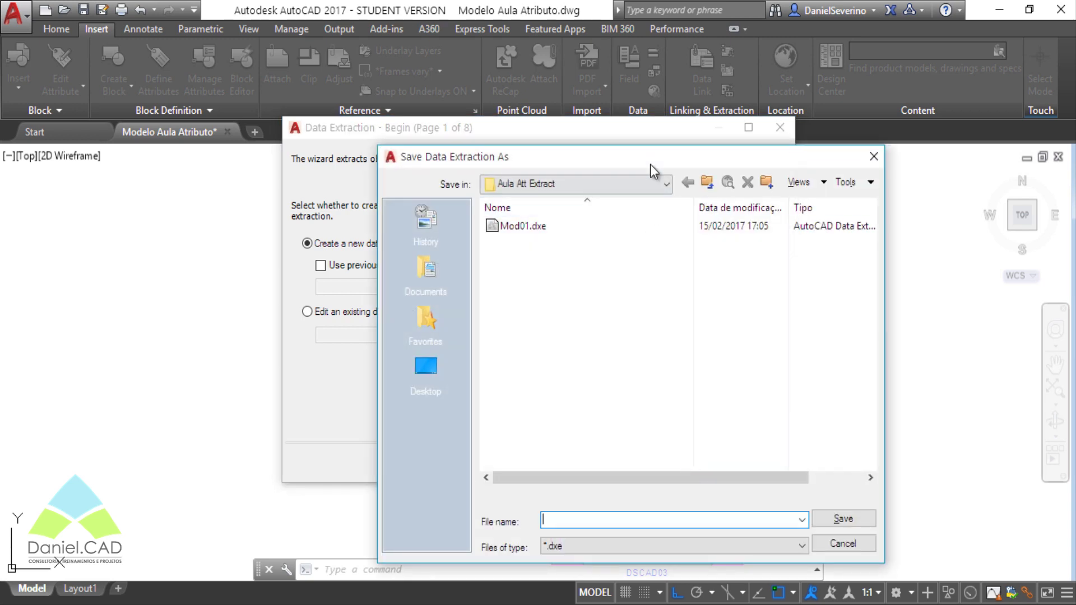
left_click_drag(650, 163, 581, 108)
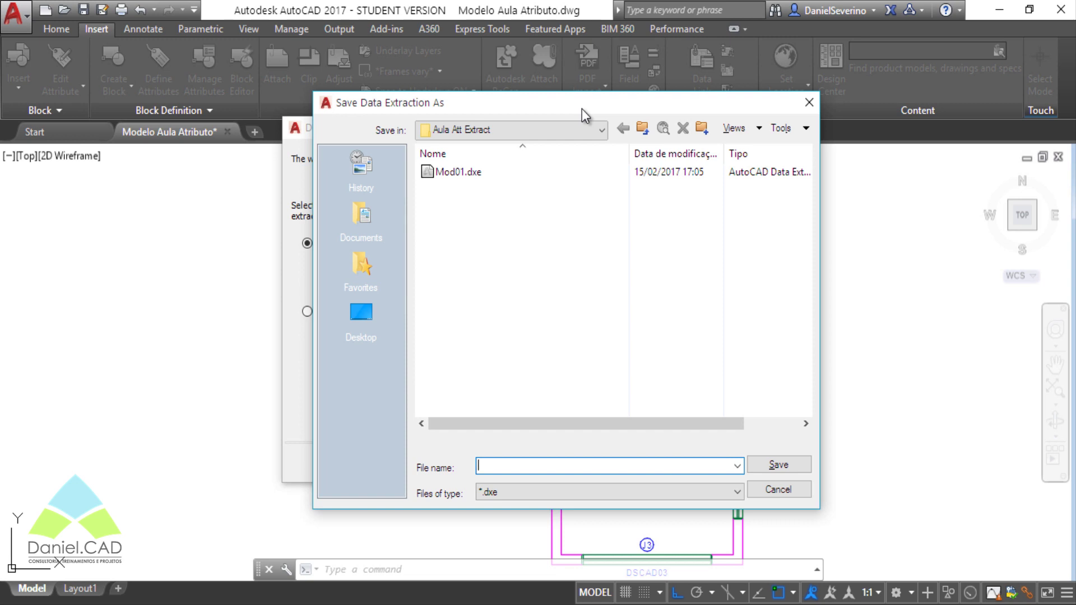
type("Mod")
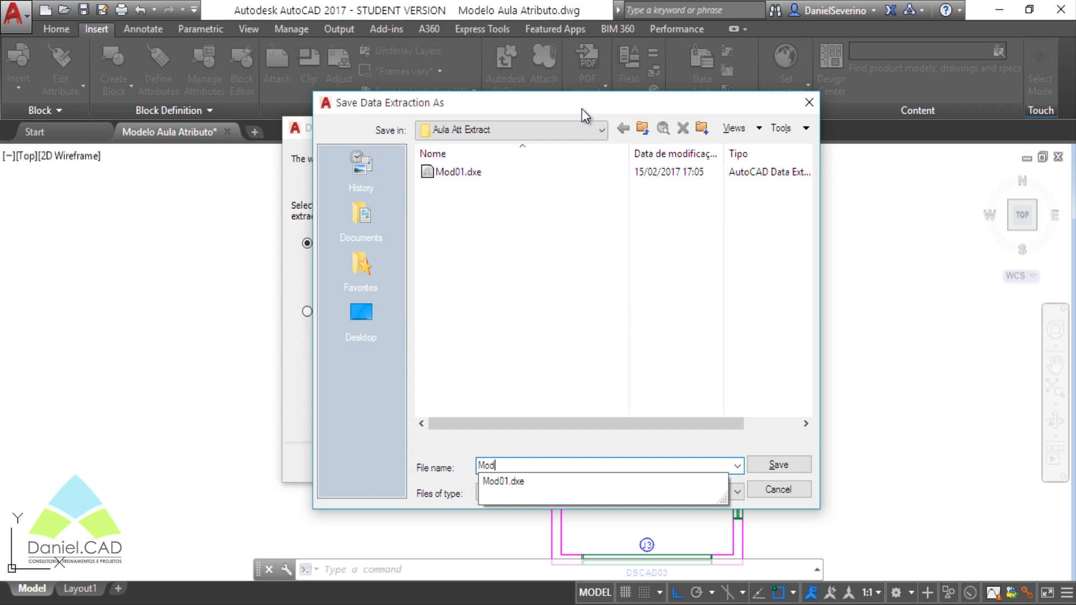
type("YT")
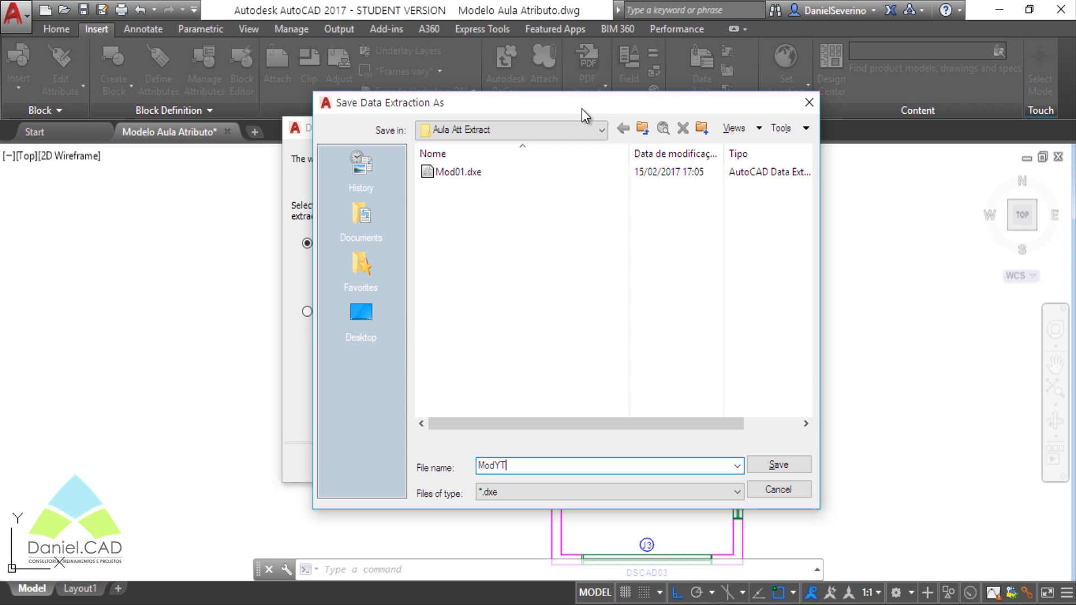
left_click(760, 472)
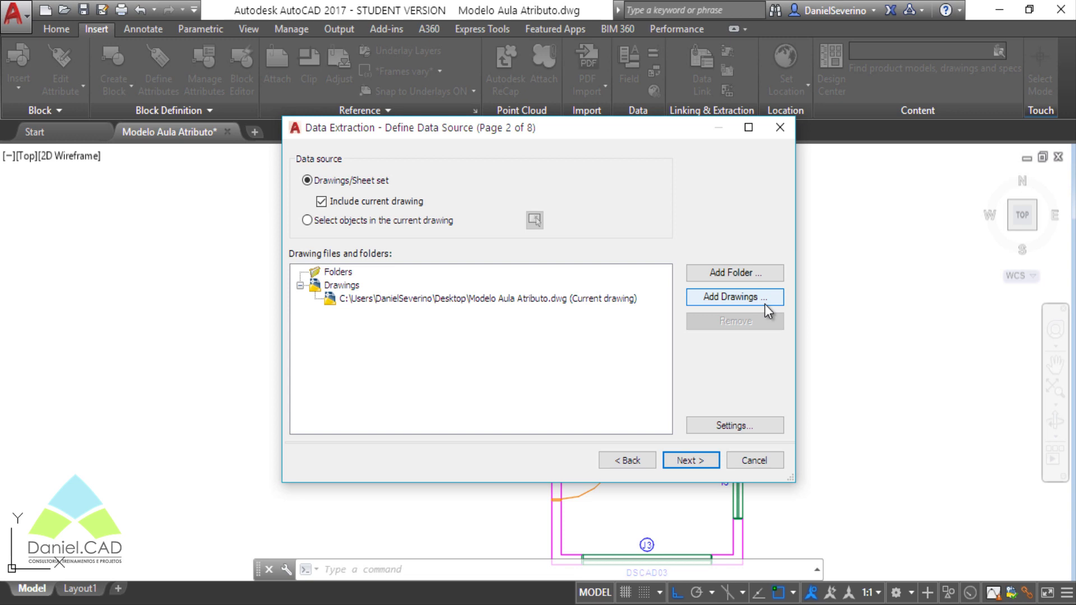
Step: Accept the additional extraction settings and proceed to the object list
left_click(748, 430)
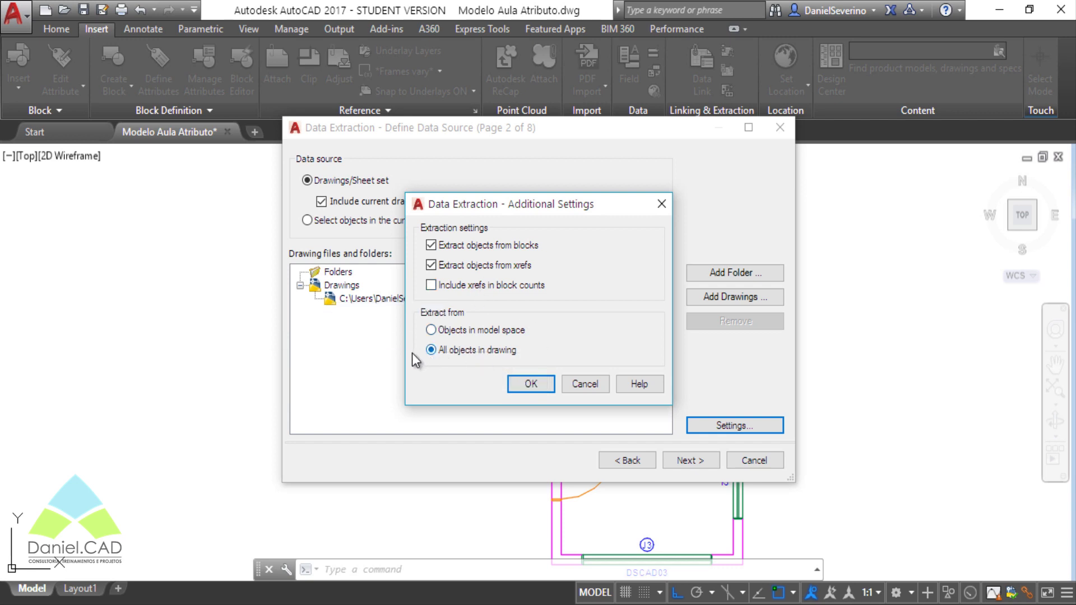
left_click(526, 388)
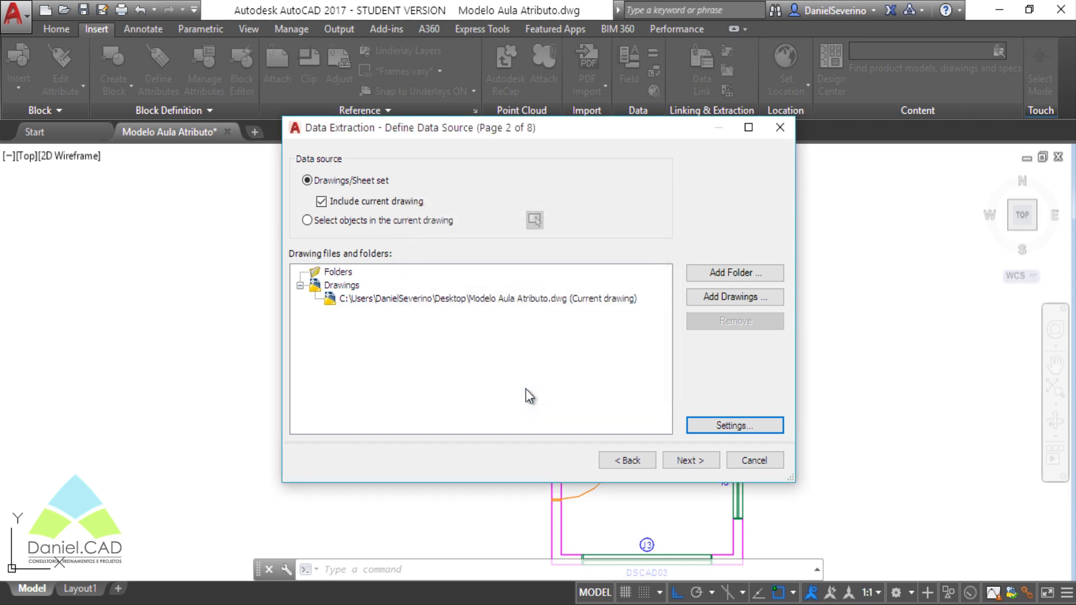
left_click(675, 463)
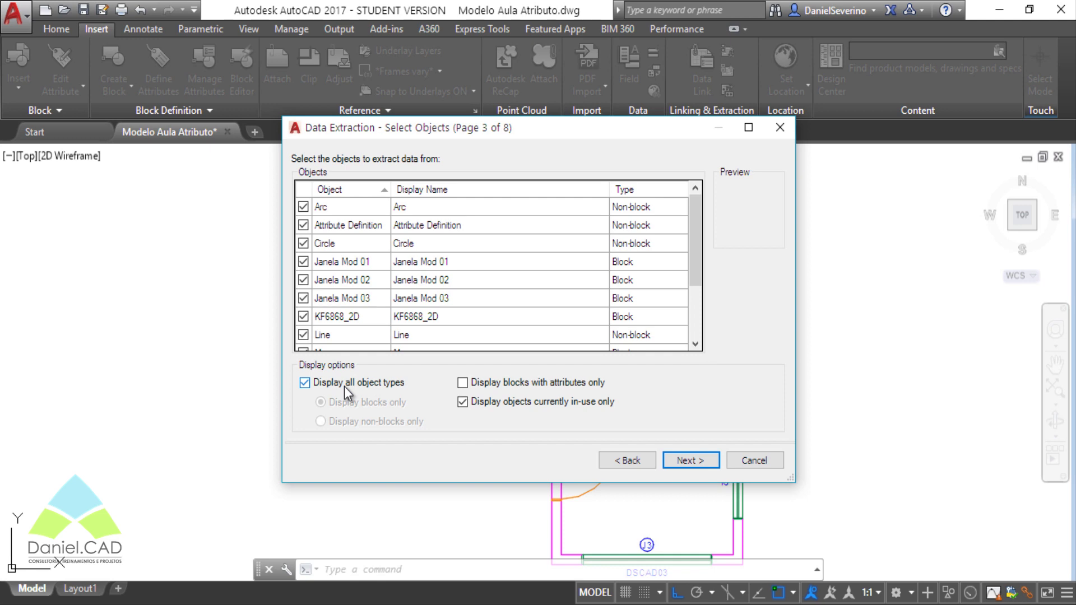
Step: List only blocks with attributes, including ones not in use, and proceed to properties
left_click(344, 386)
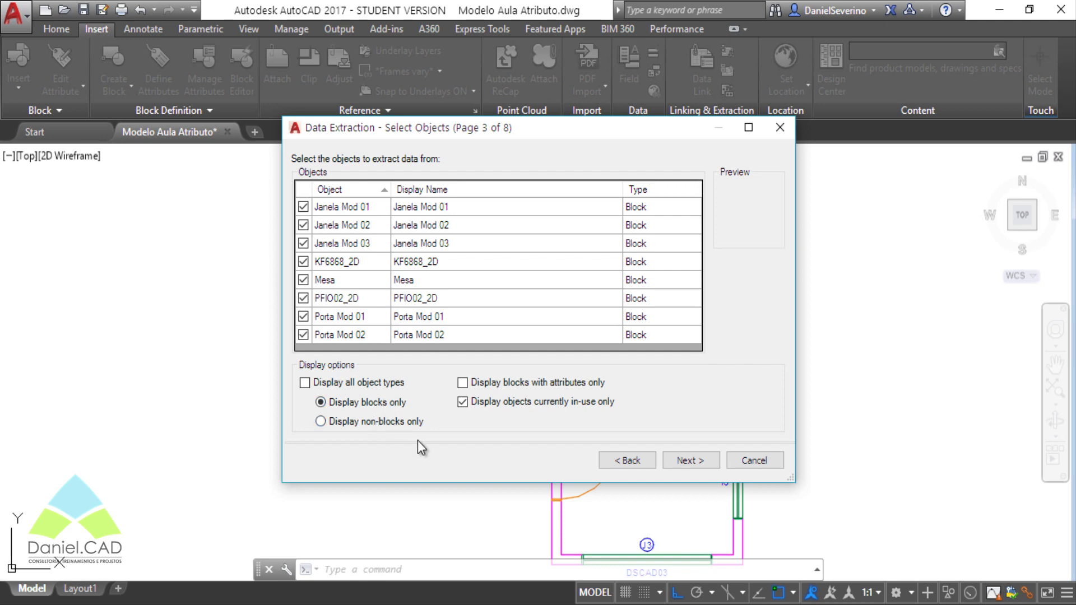
left_click(392, 425)
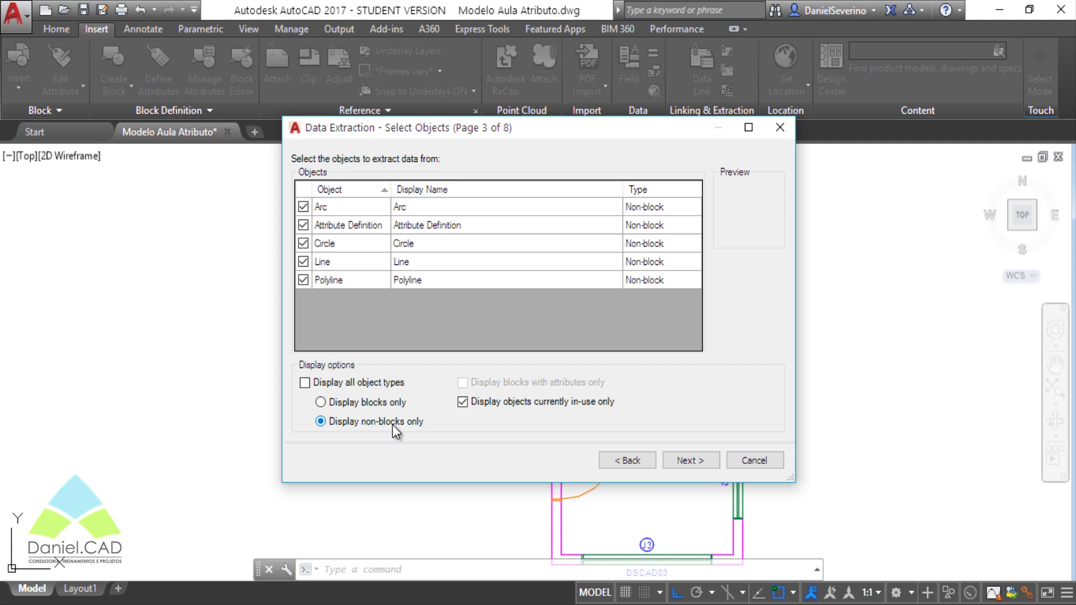
left_click(391, 401)
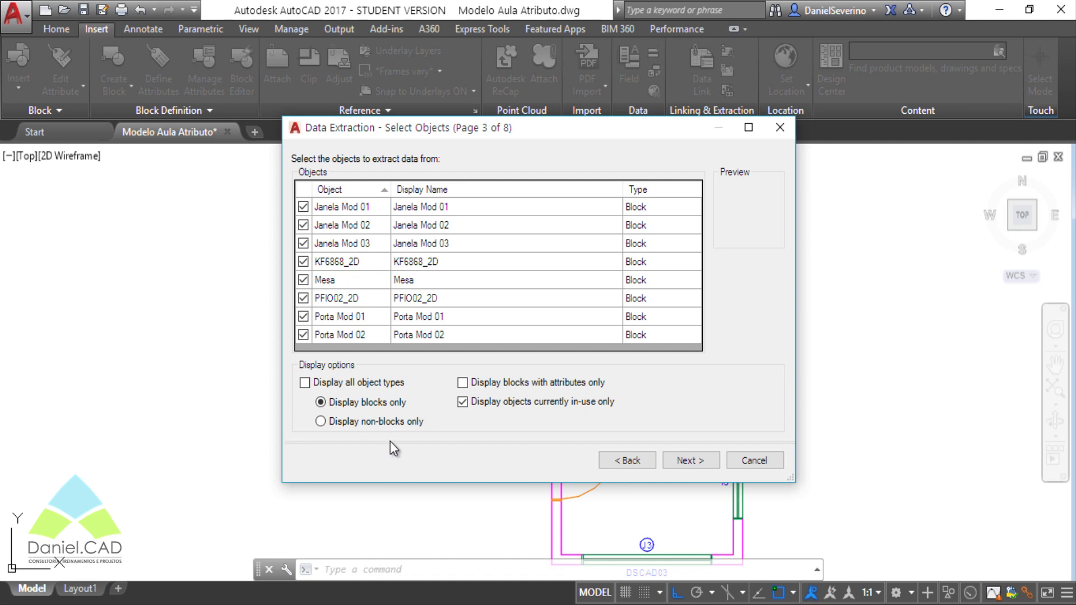
left_click(463, 383)
left_click(462, 402)
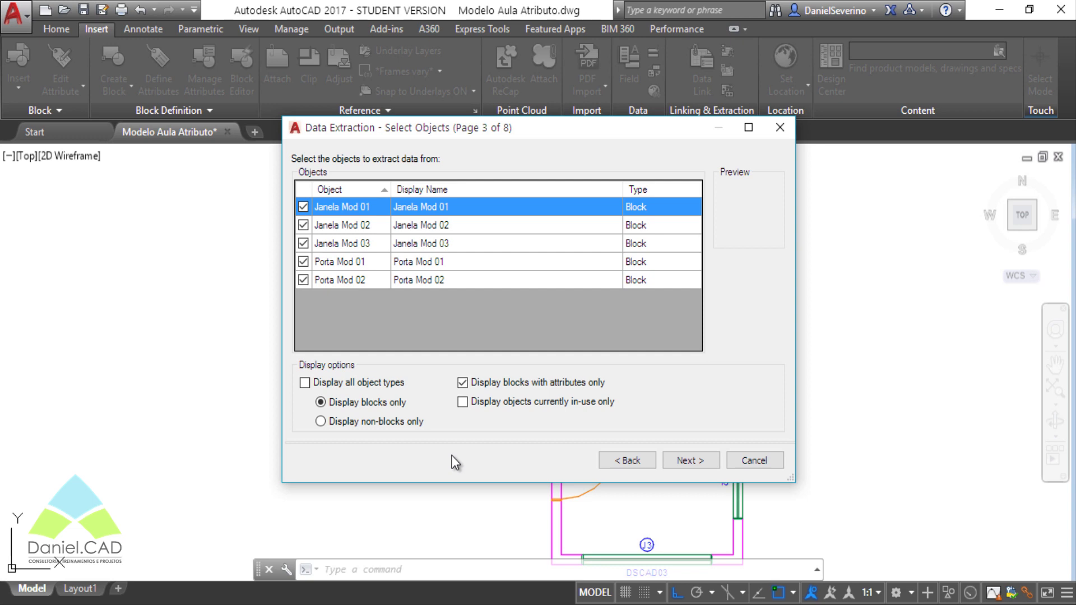
left_click(674, 466)
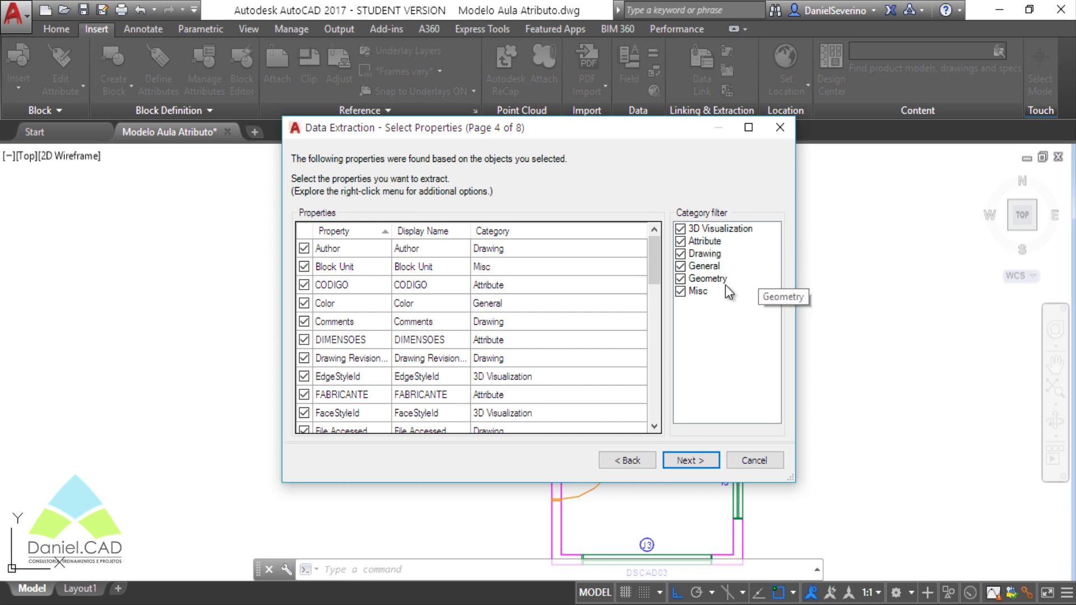
Step: Uncheck every property category except Attribute, then proceed to the Refine Data preview
left_click(681, 290)
left_click(681, 266)
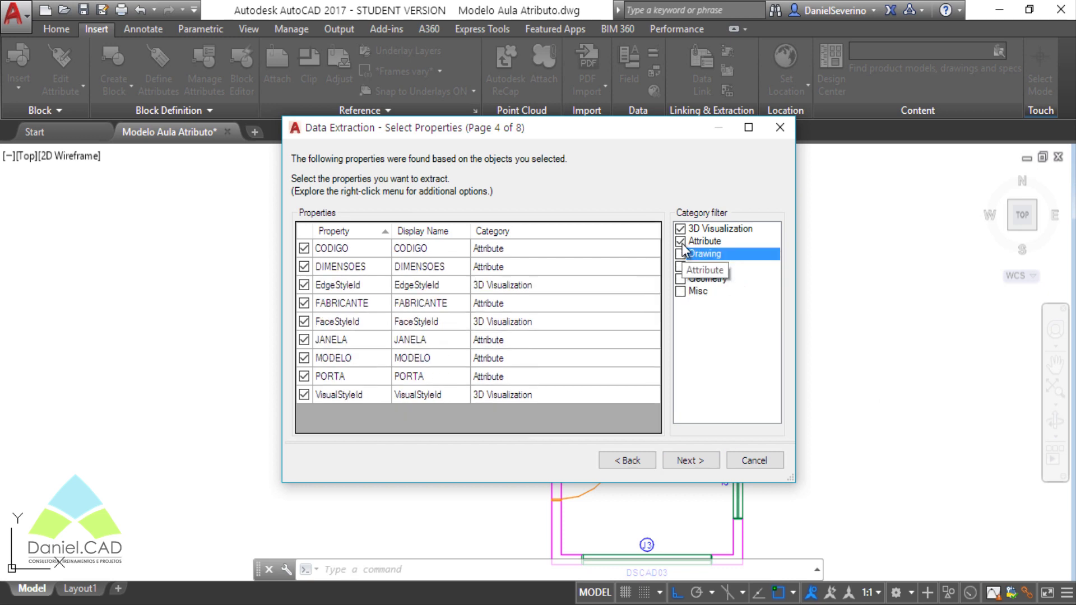
left_click(680, 242)
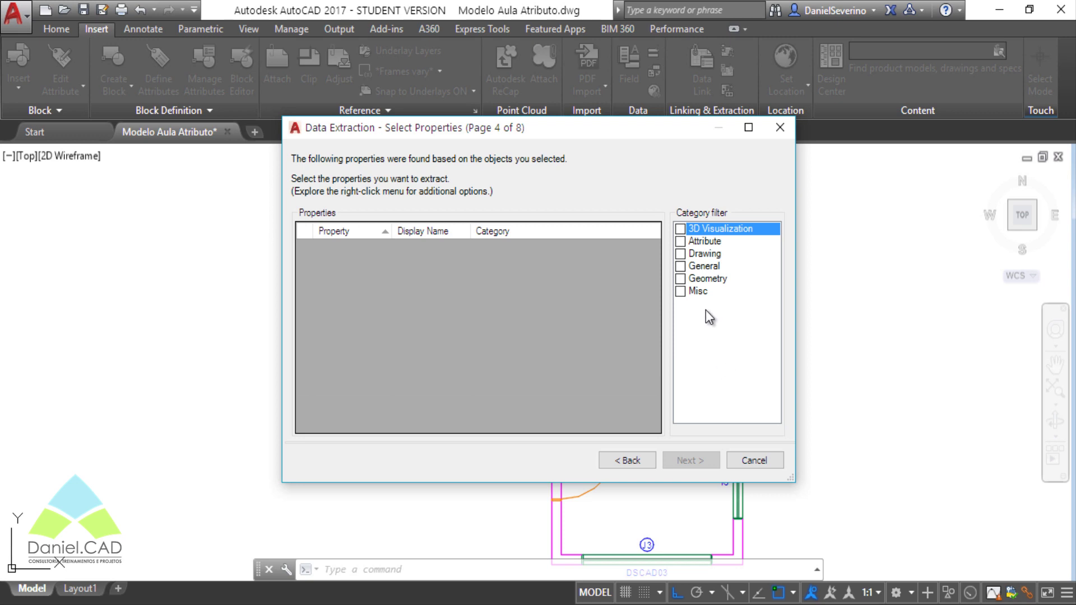
left_click(680, 229)
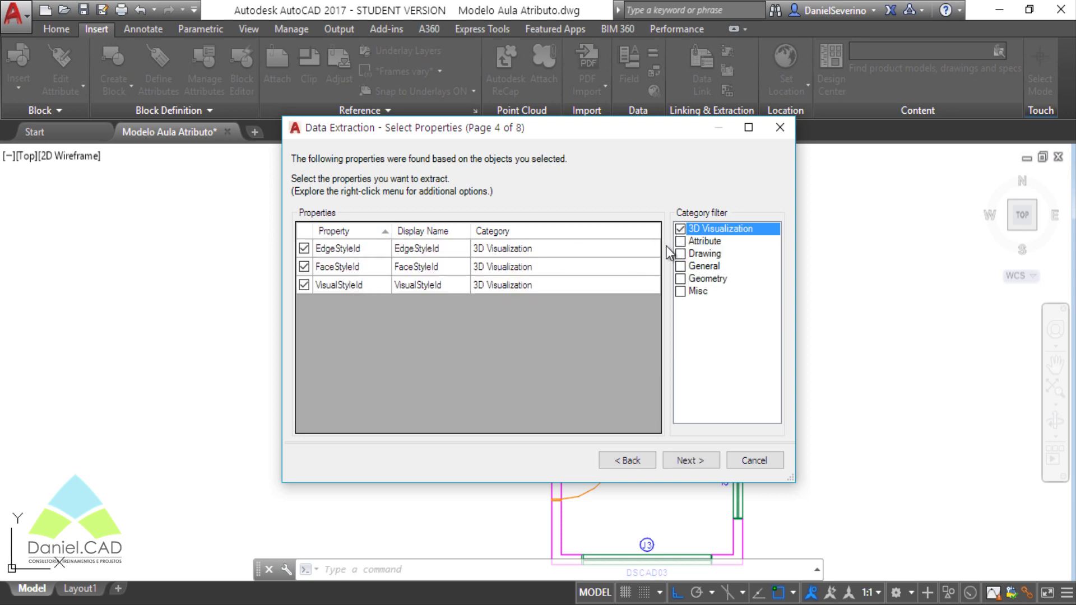
left_click(681, 229)
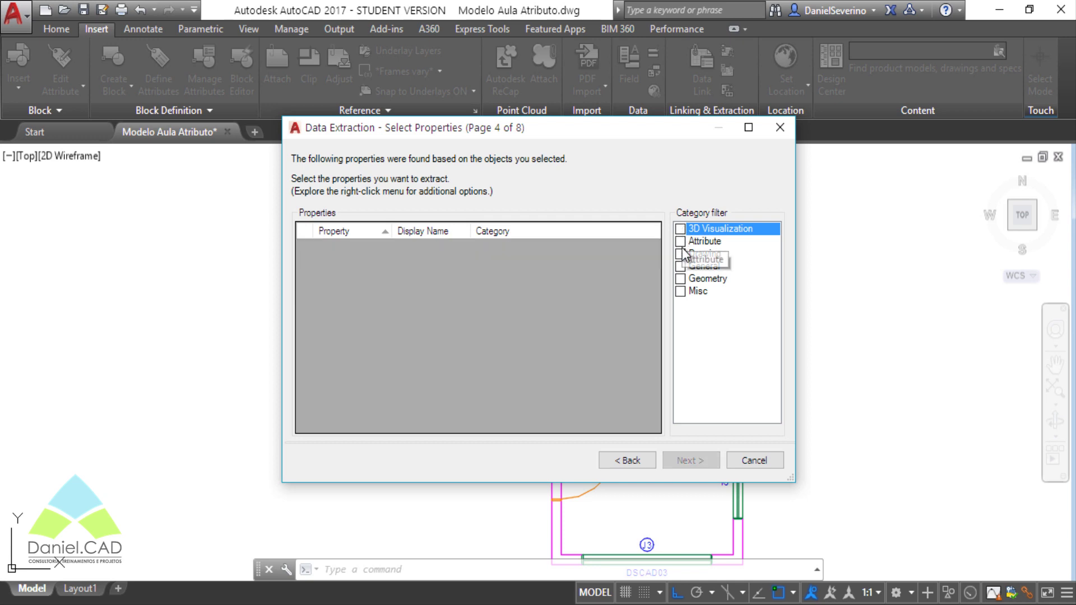
left_click(680, 242)
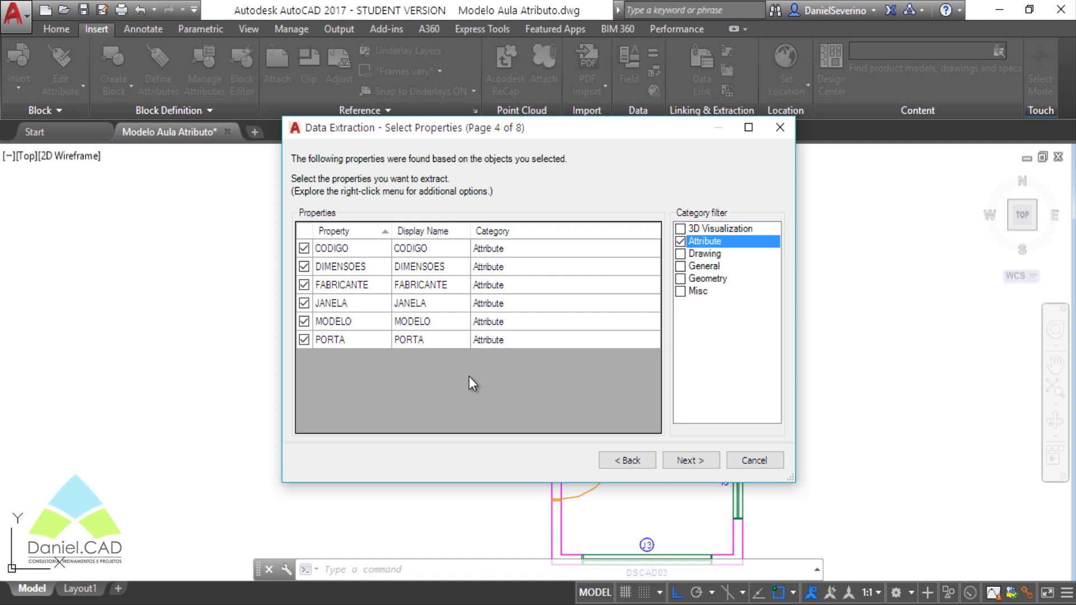
left_click(680, 244)
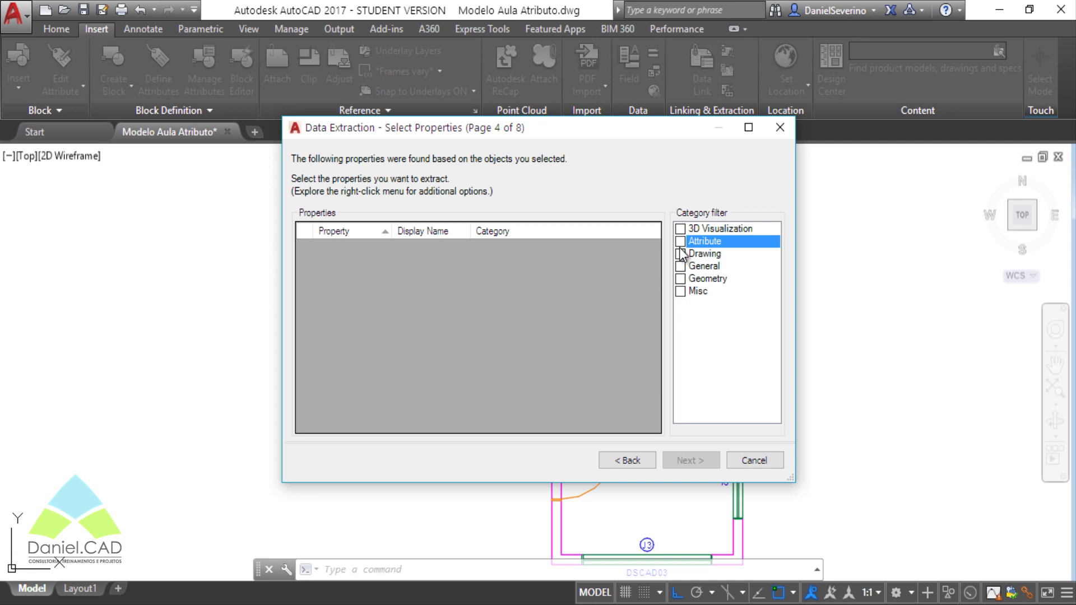
left_click(680, 253)
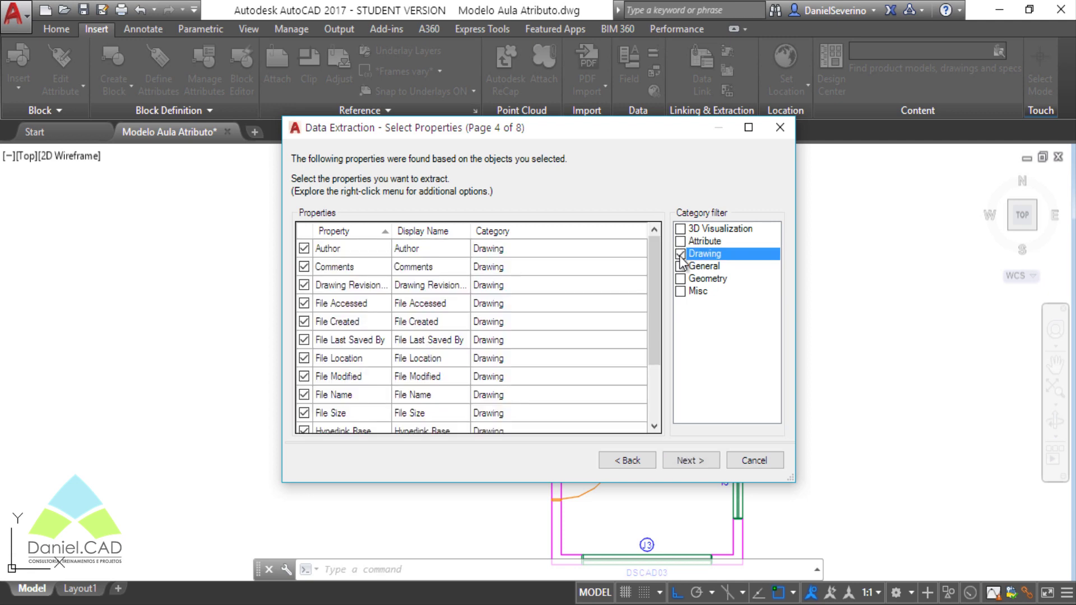
left_click(680, 255)
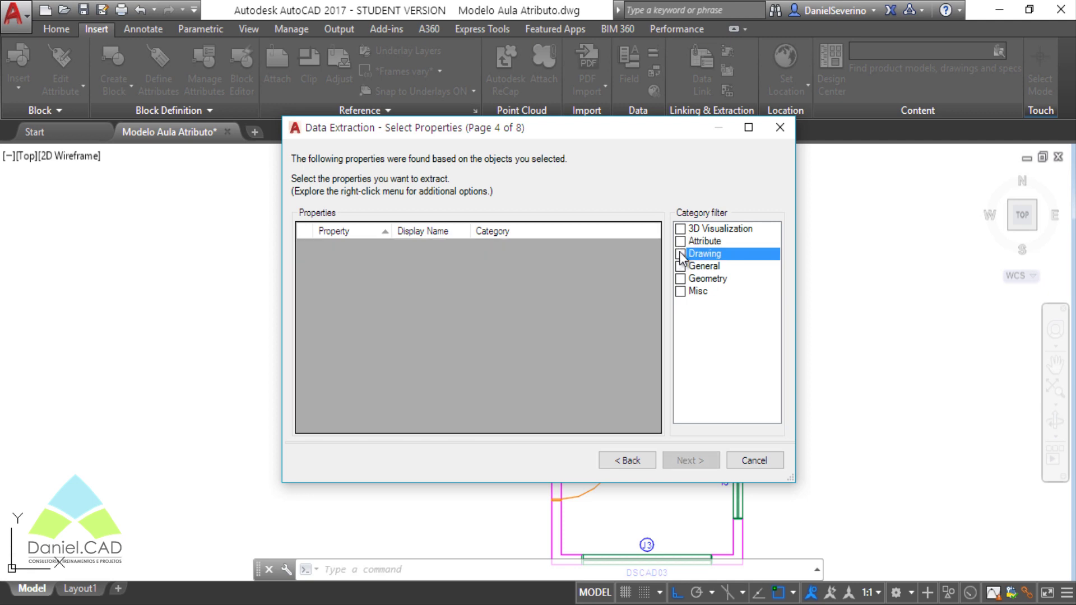
left_click(679, 242)
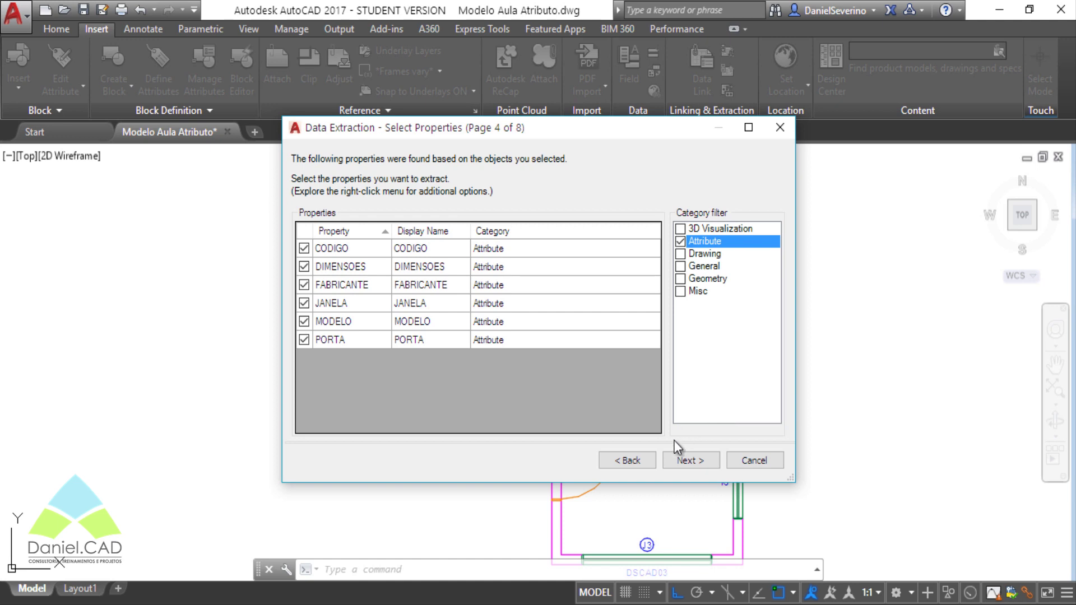
left_click(674, 459)
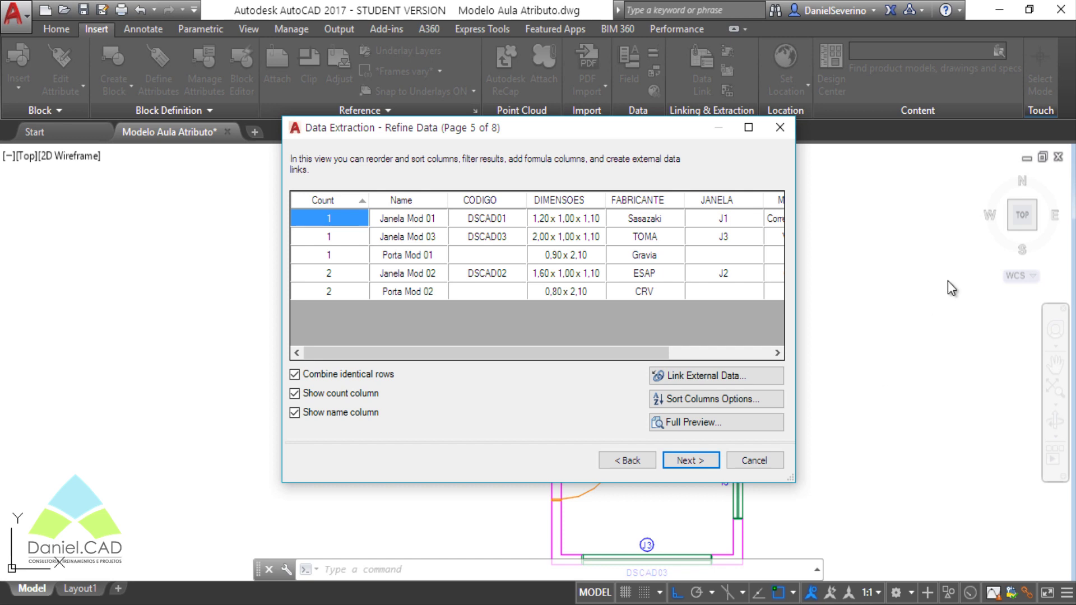
Step: Enlarge the wizard window and move the PORTA column right after Count
left_click_drag(790, 479, 940, 503)
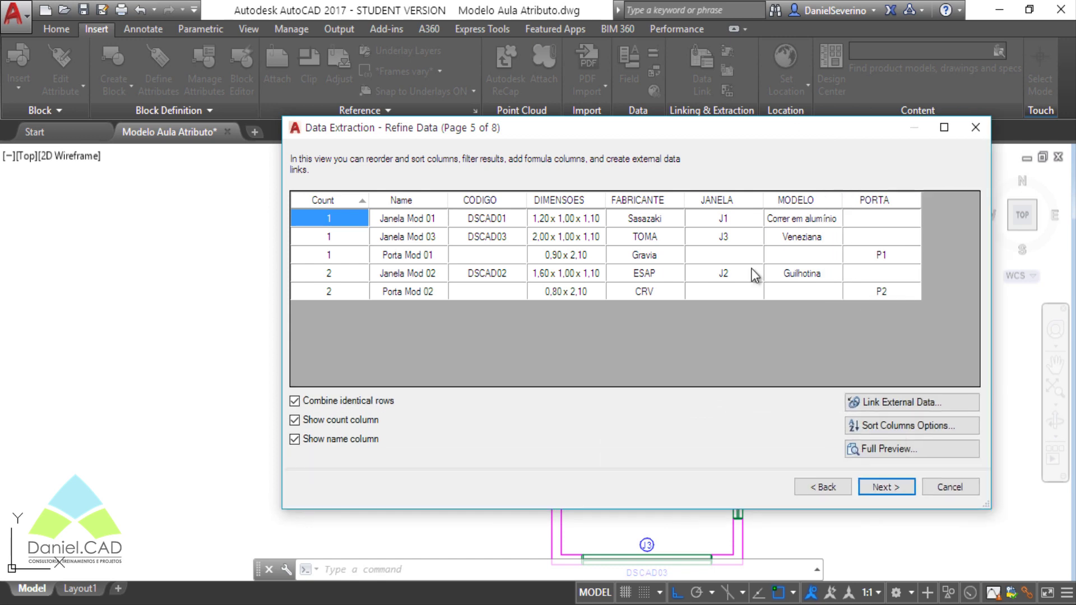
left_click_drag(689, 135, 526, 98)
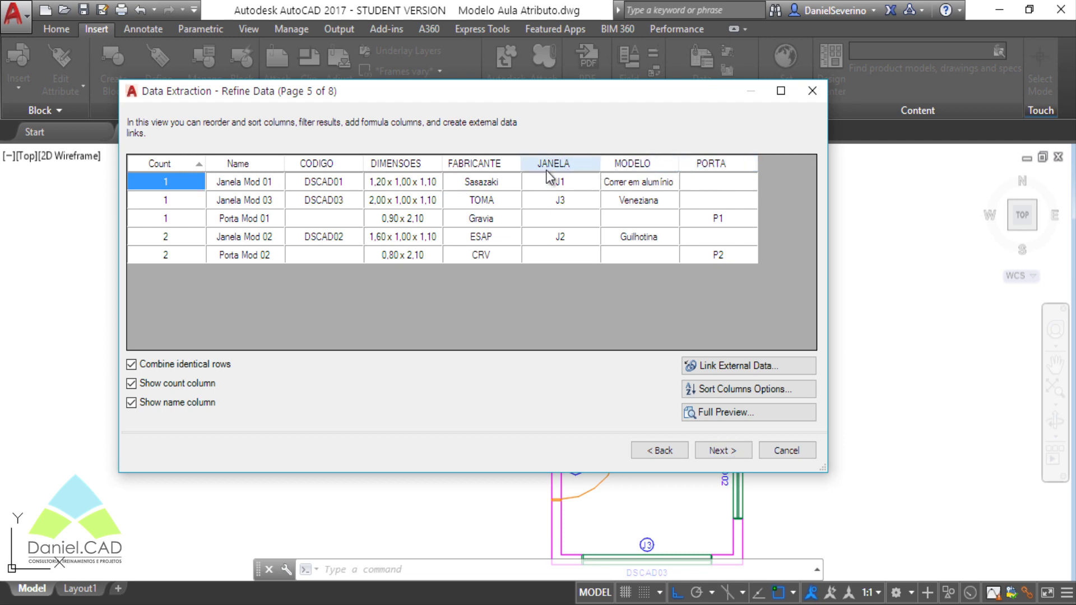
left_click_drag(237, 171, 240, 171)
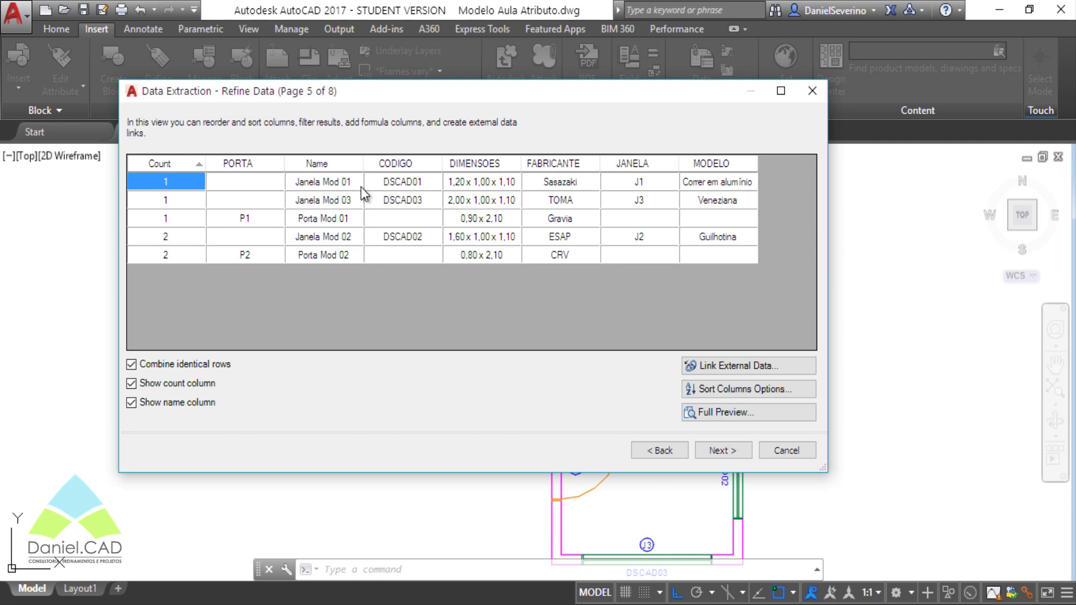
left_click(278, 166)
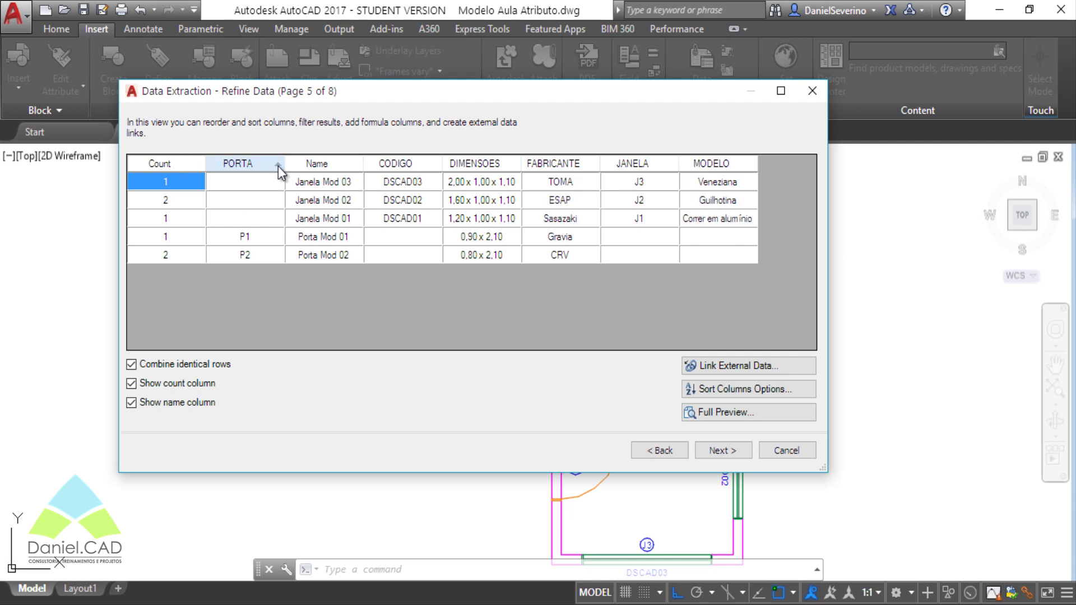
left_click(275, 164)
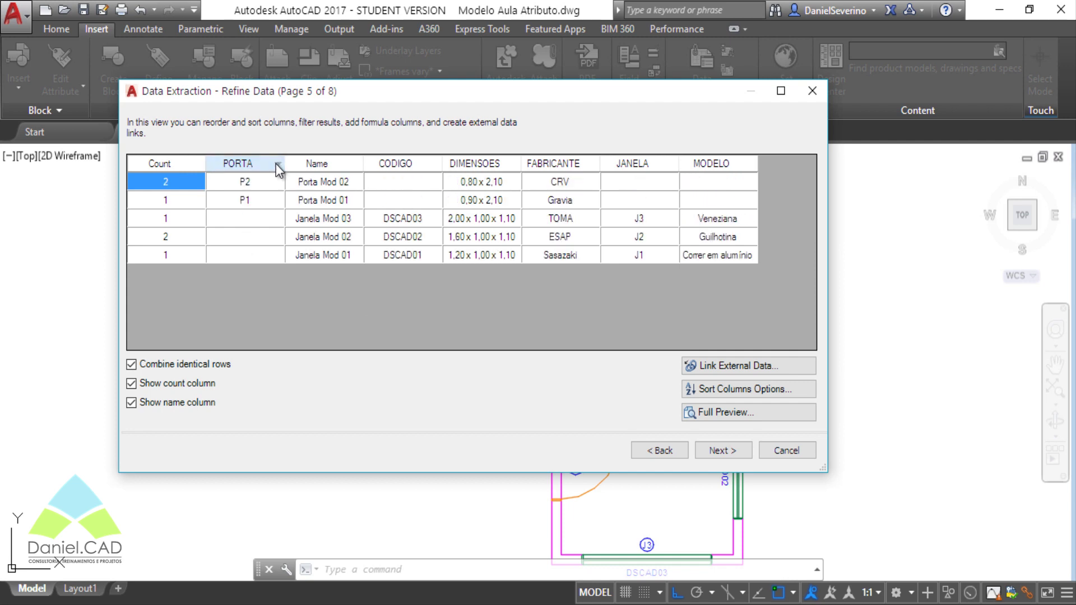
left_click(275, 164)
Step: Sort the rows by Name and place the JANELA column ahead of PORTA
left_click(342, 163)
left_click(421, 163)
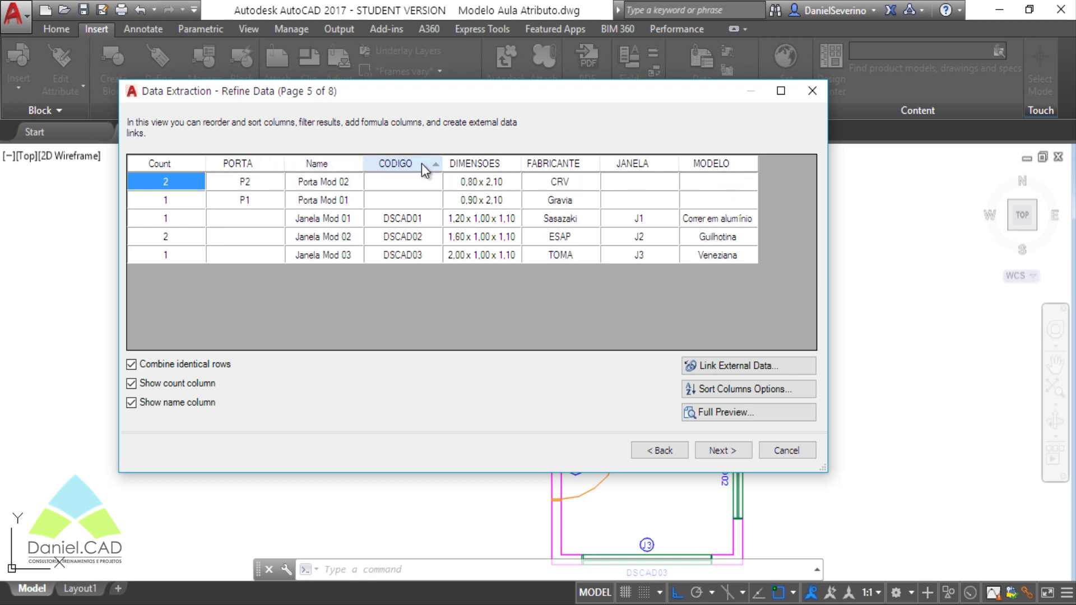
left_click(456, 165)
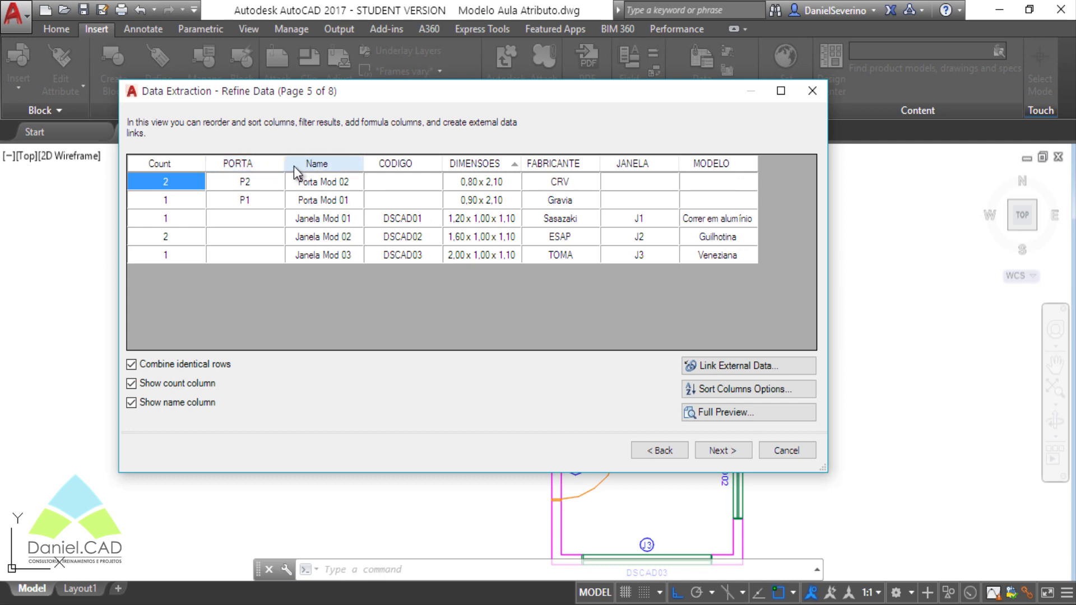
left_click(353, 163)
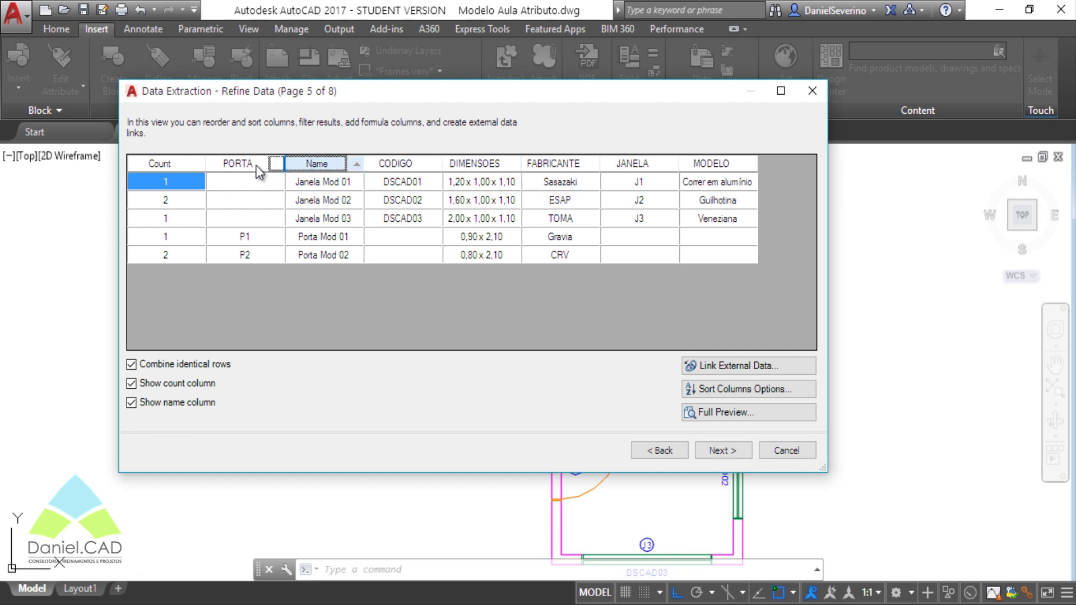
left_click_drag(231, 164, 231, 165)
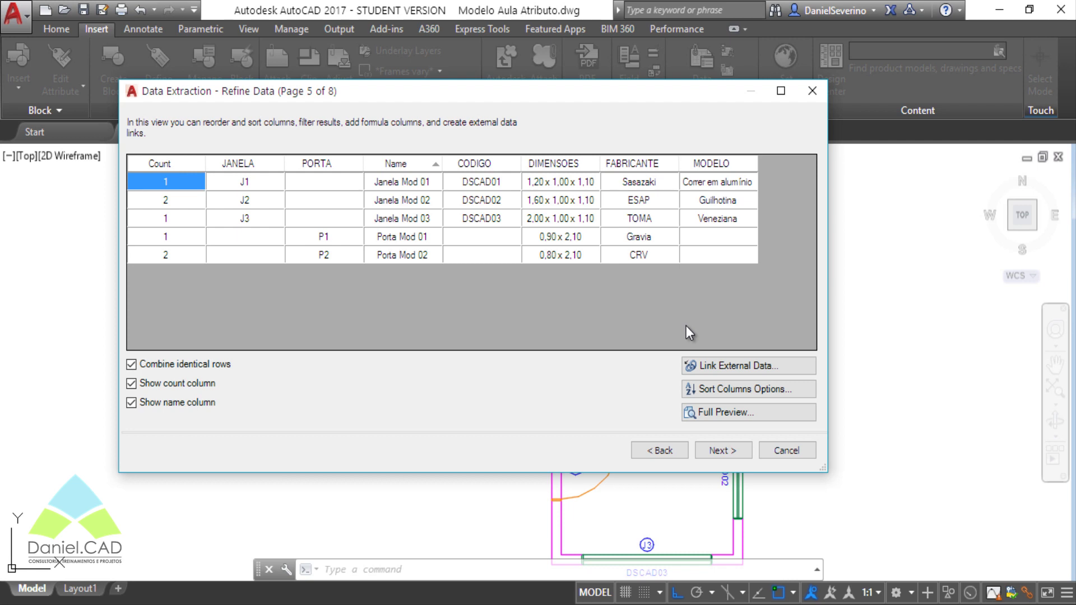
Step: Keep identical rows combined with counts and the name column shown, then continue
left_click(220, 362)
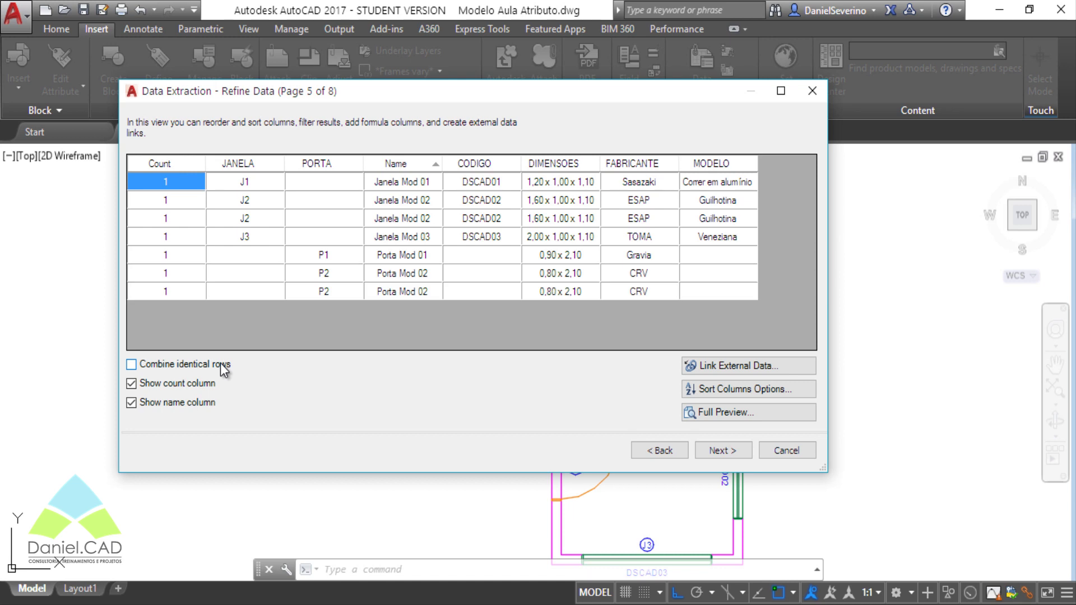
left_click(220, 363)
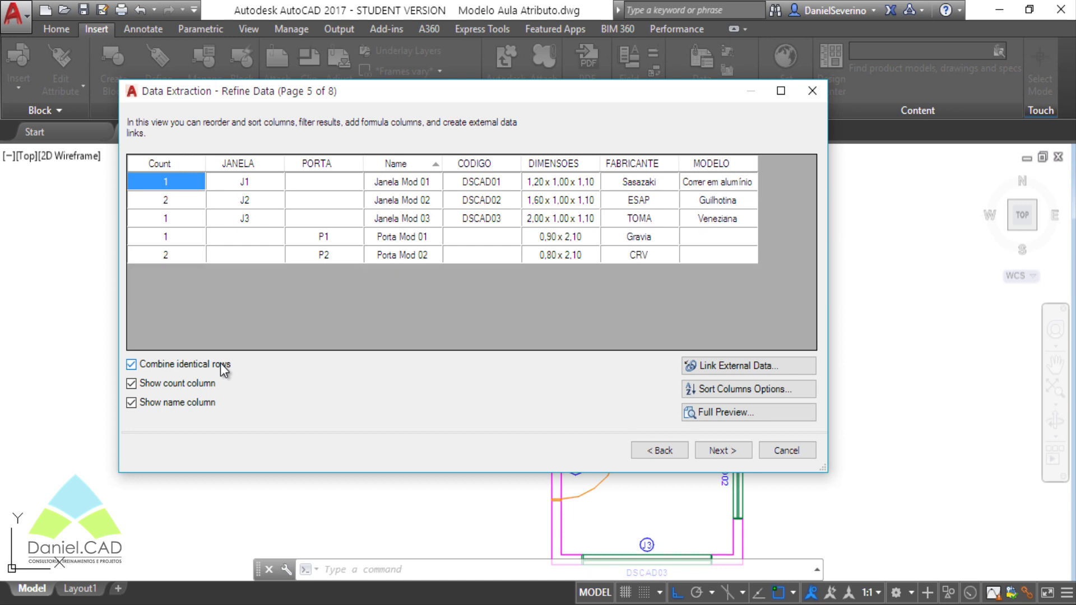
left_click(193, 207)
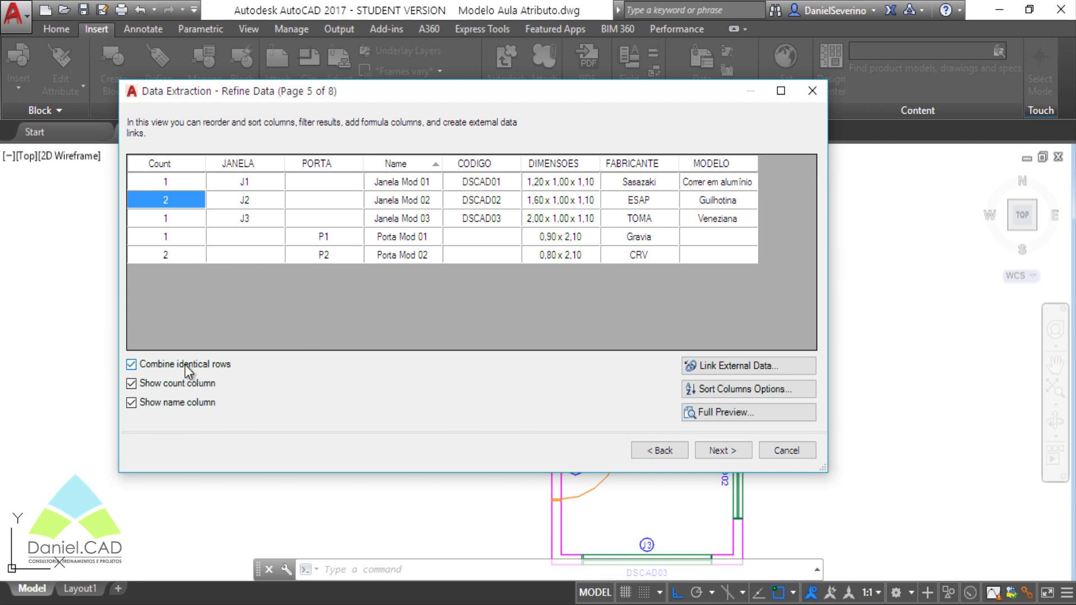
left_click(141, 363)
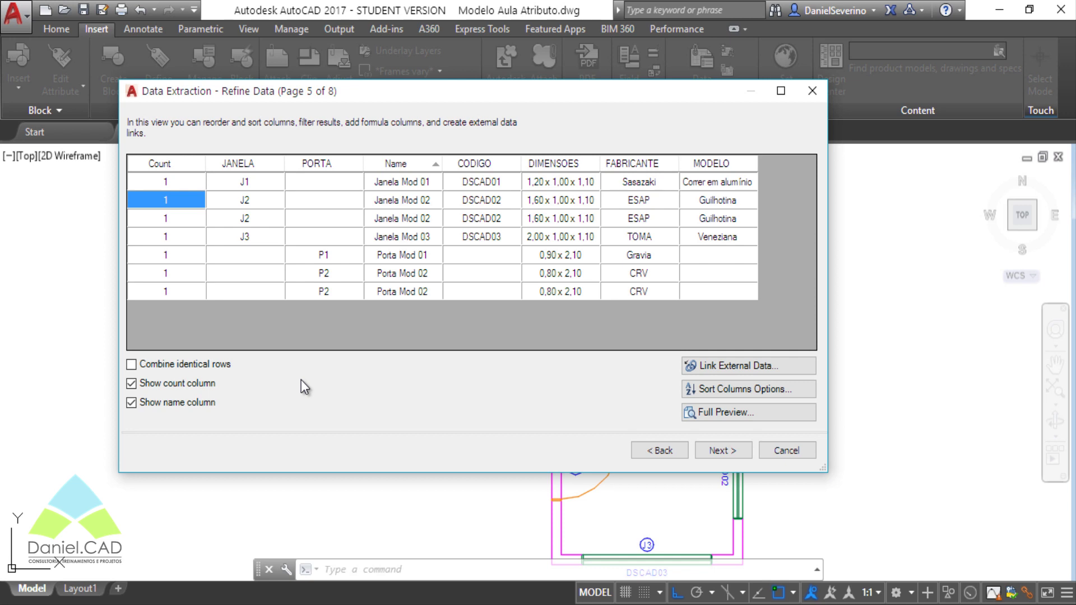
left_click(174, 365)
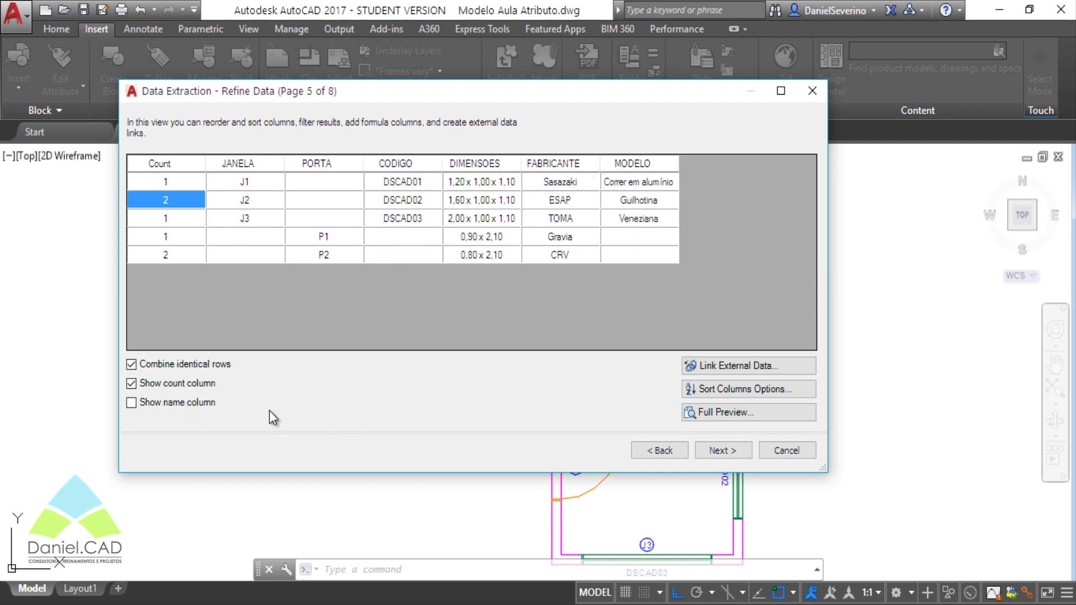
left_click(209, 408)
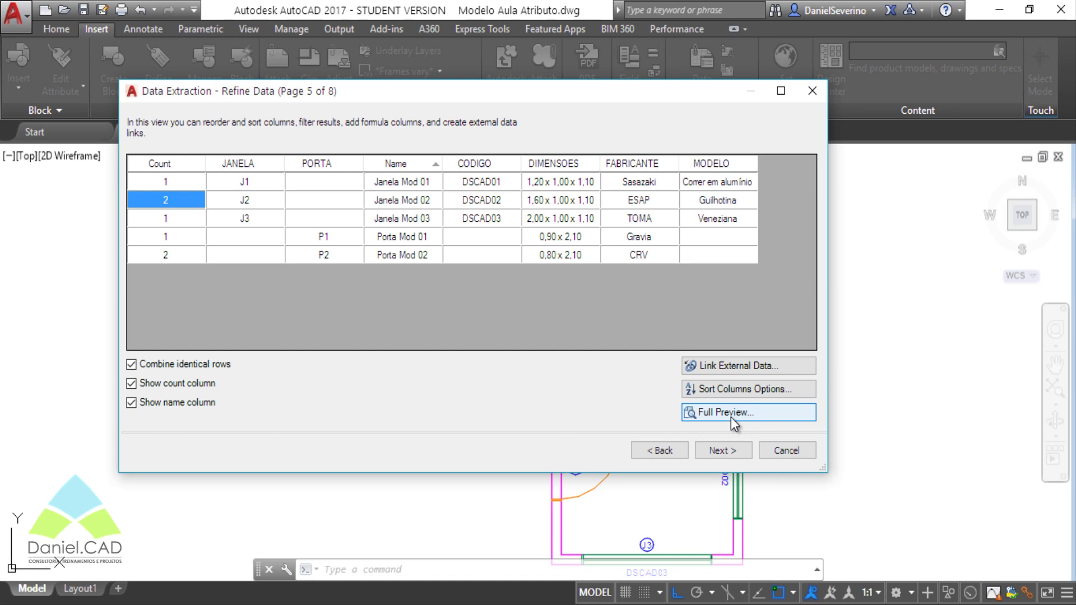
left_click(721, 451)
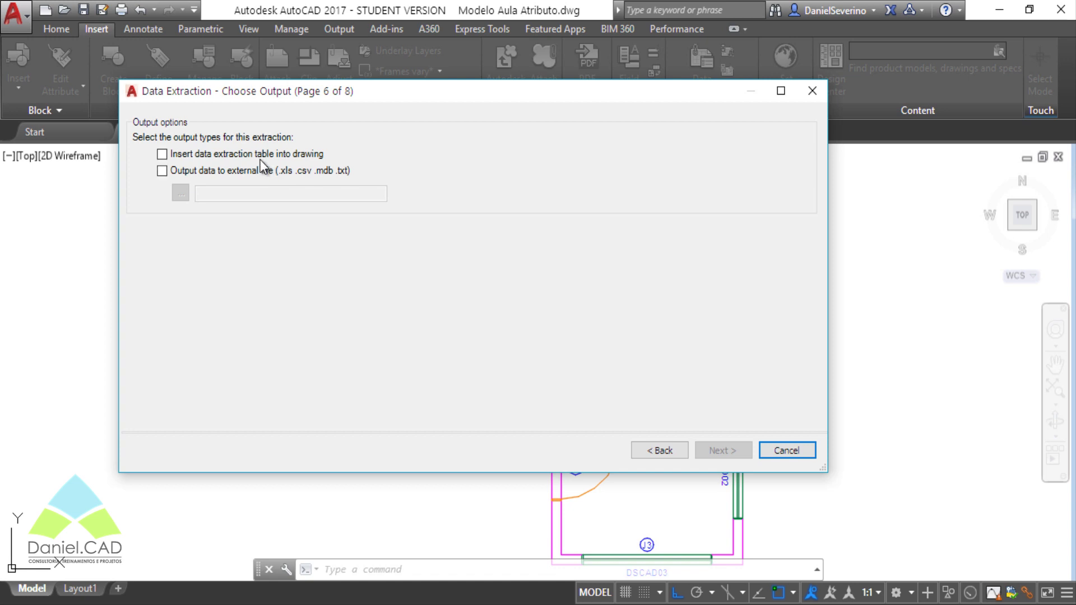
Step: Choose to insert the data extraction as a table into the drawing
left_click(234, 154)
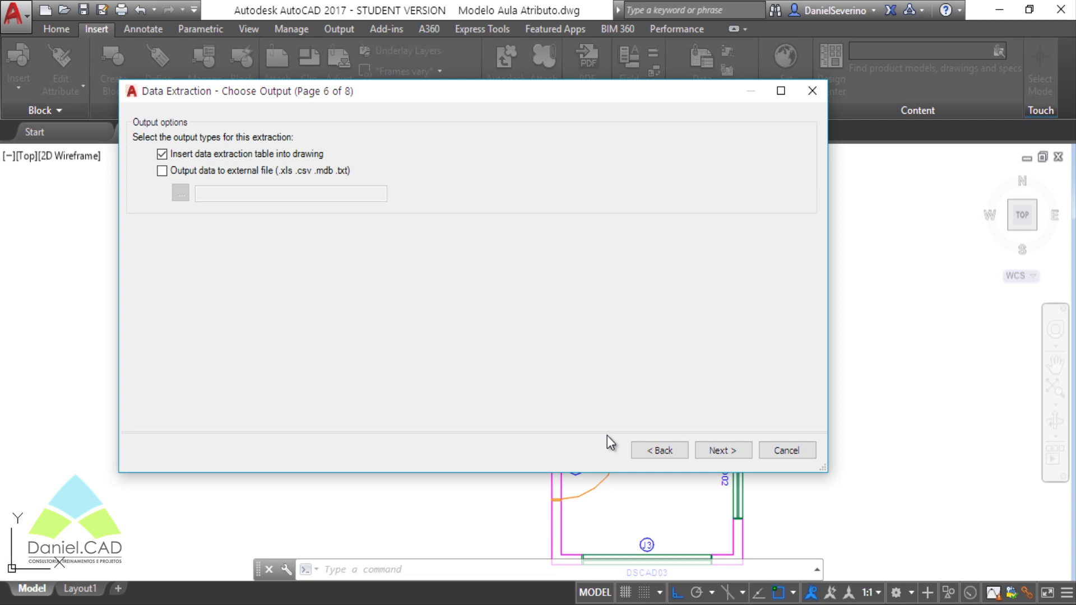
left_click(718, 454)
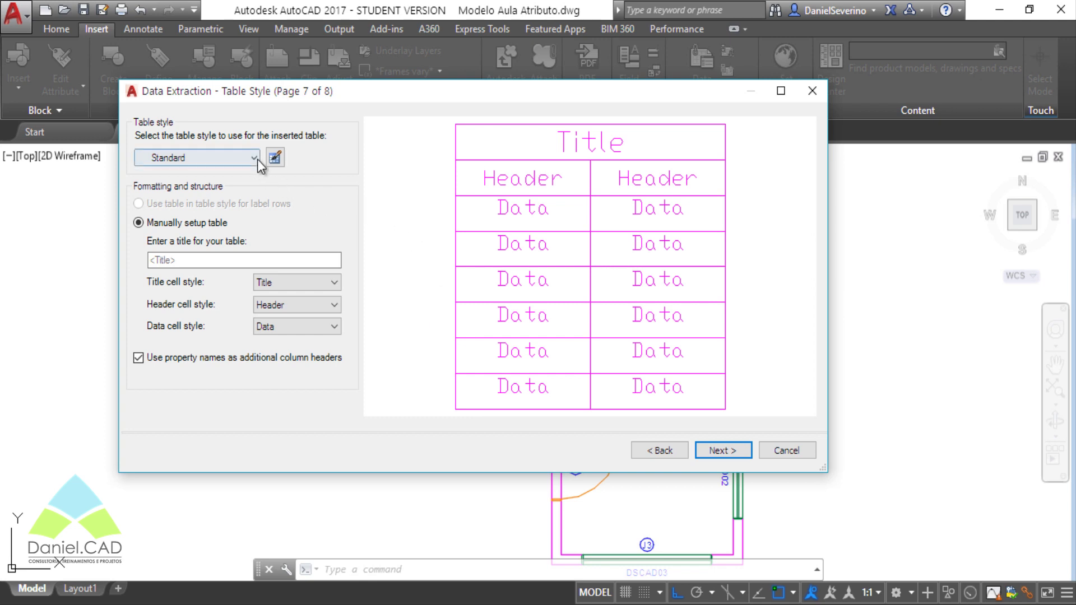
Step: Keep the Standard table style and title the table 'Tabela YouTube'
left_click(239, 162)
left_click(238, 161)
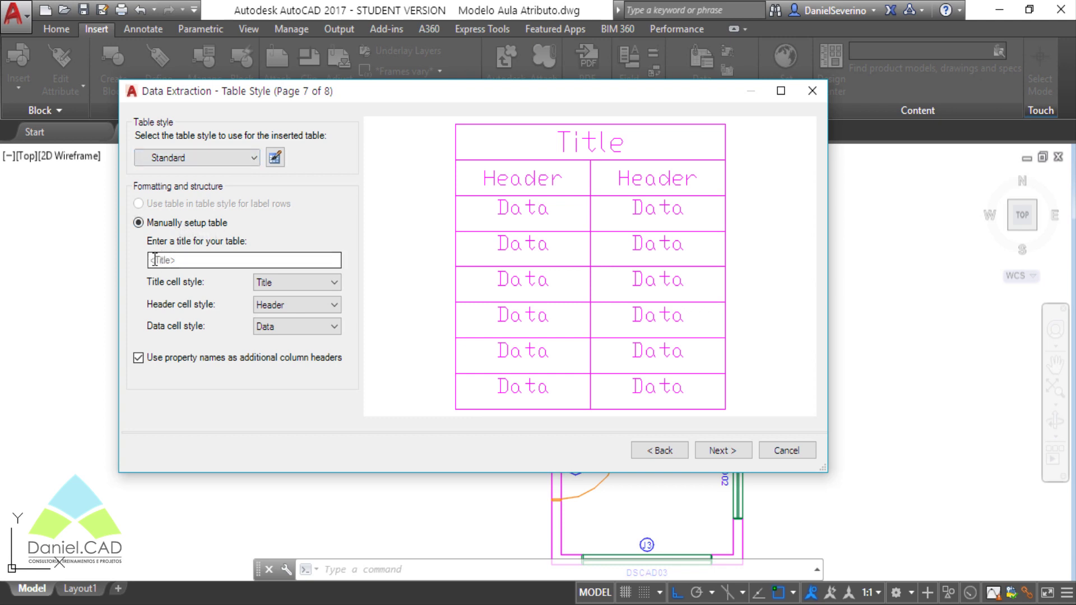
left_click(188, 260)
type("Tabela YouT")
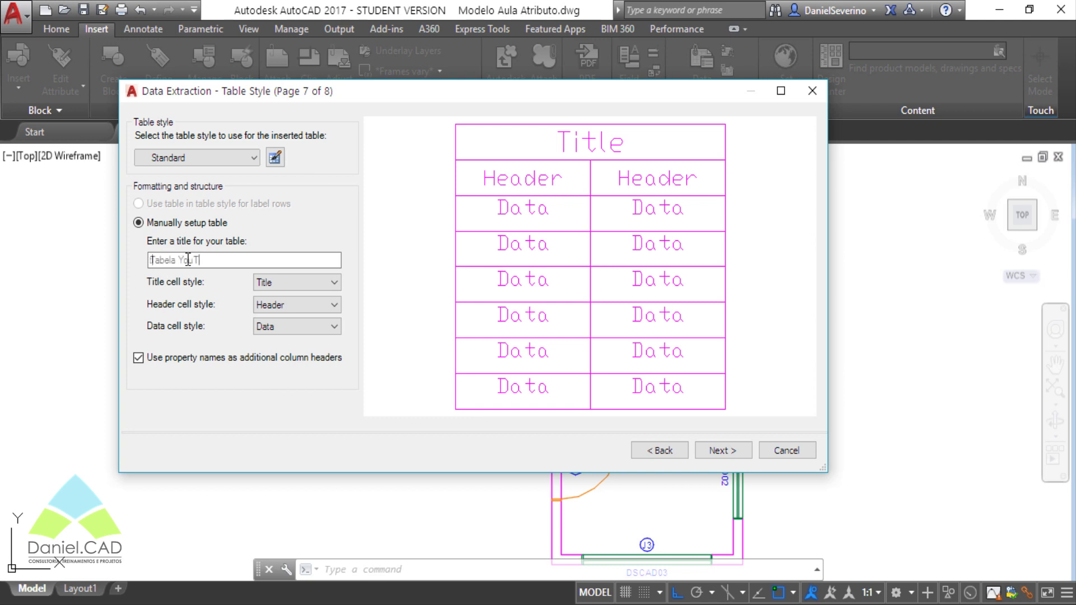
type("ube")
left_click(731, 450)
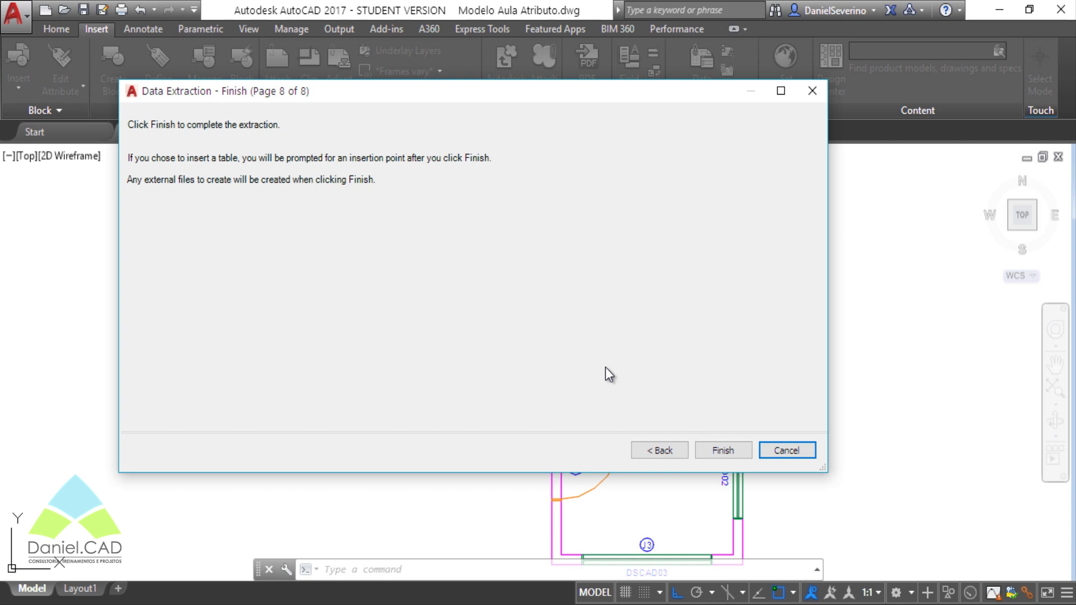
Step: Finish the extraction and place the table right of the floor plan with Ortho off
left_click(718, 450)
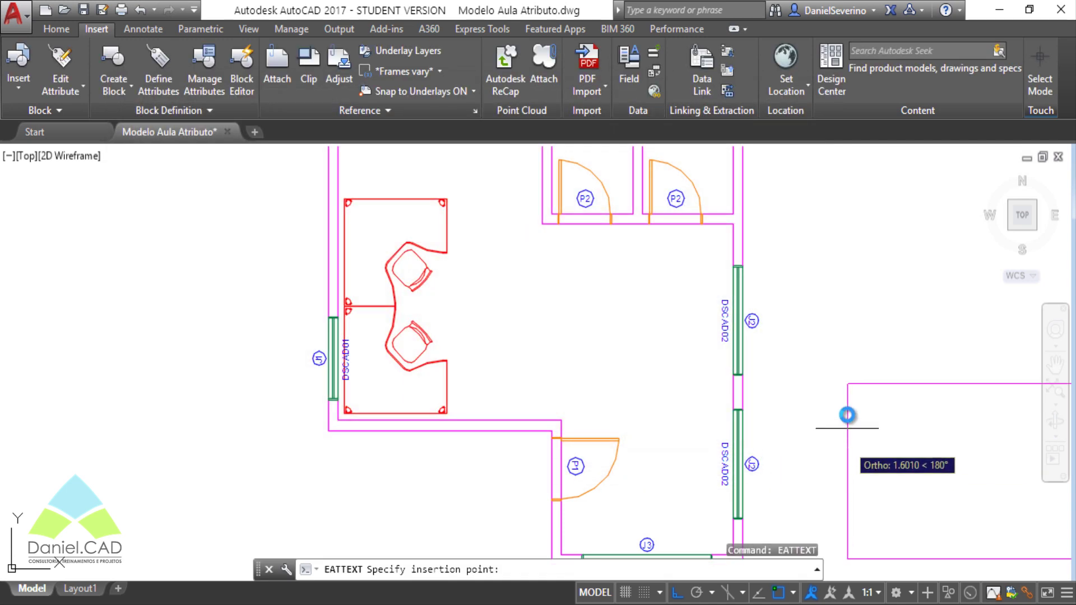
scroll(787, 391, "down", 2)
middle_click_drag(787, 391, 575, 328)
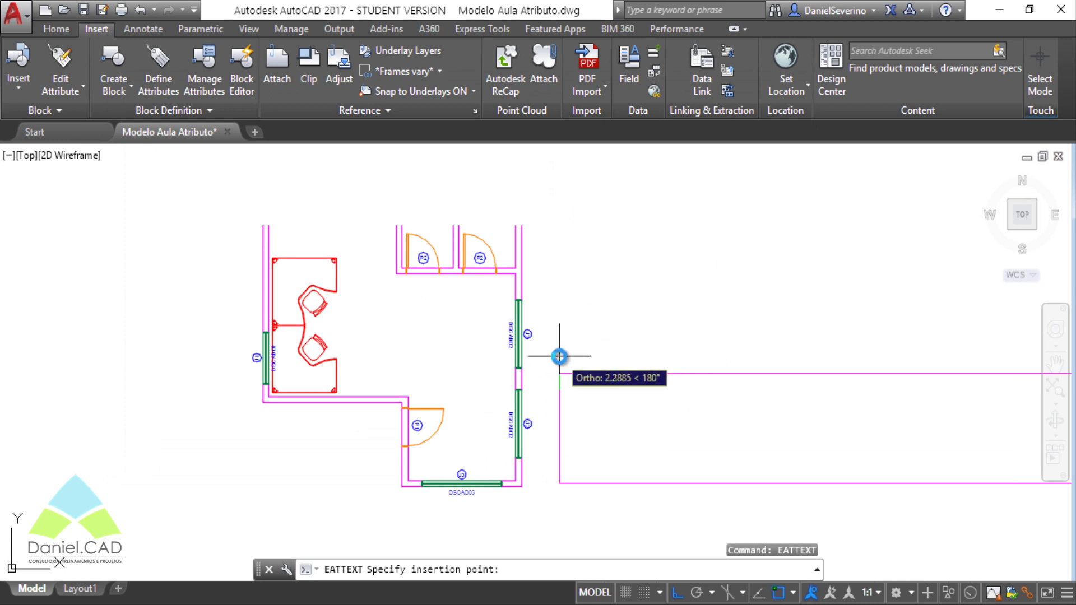
key("F8")
middle_click_drag(557, 325, 393, 318)
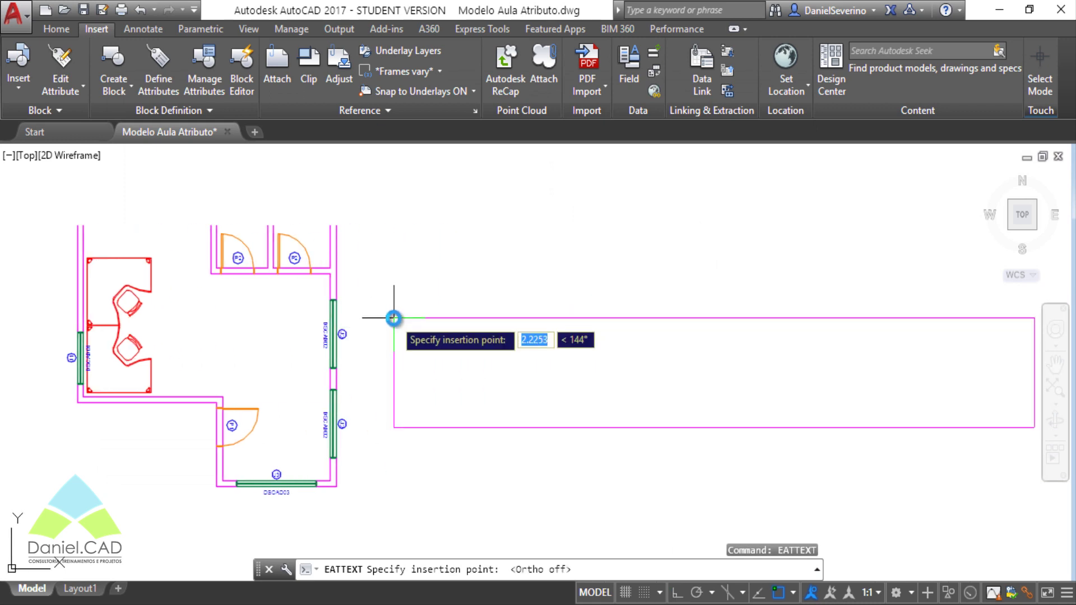
left_click(372, 308)
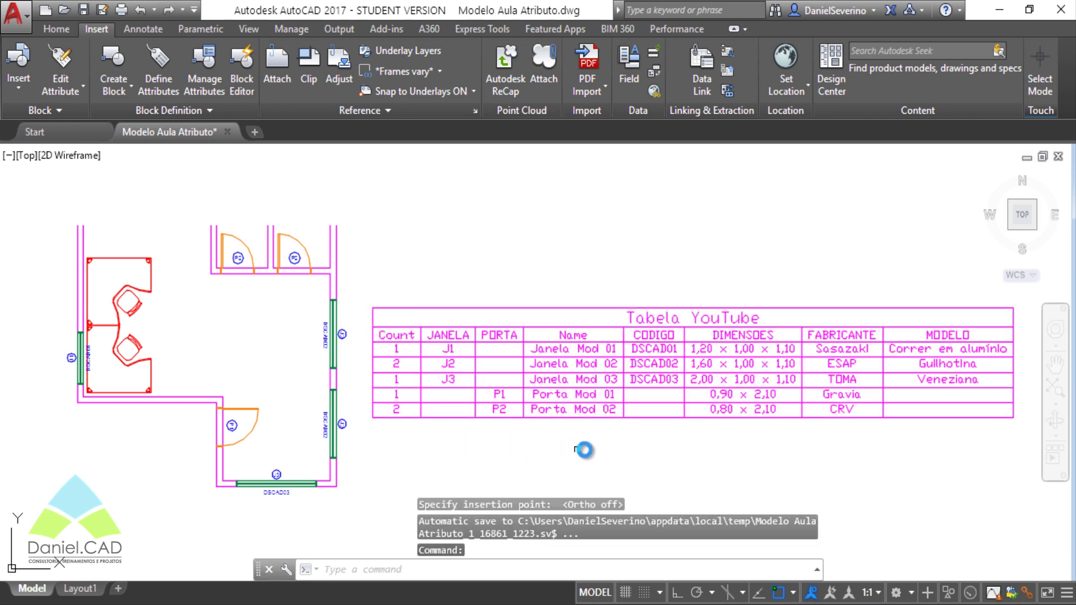
Step: Pan and zoom across the new table's columns to inspect it, then start the Insert command
middle_click_drag(584, 449, 464, 428)
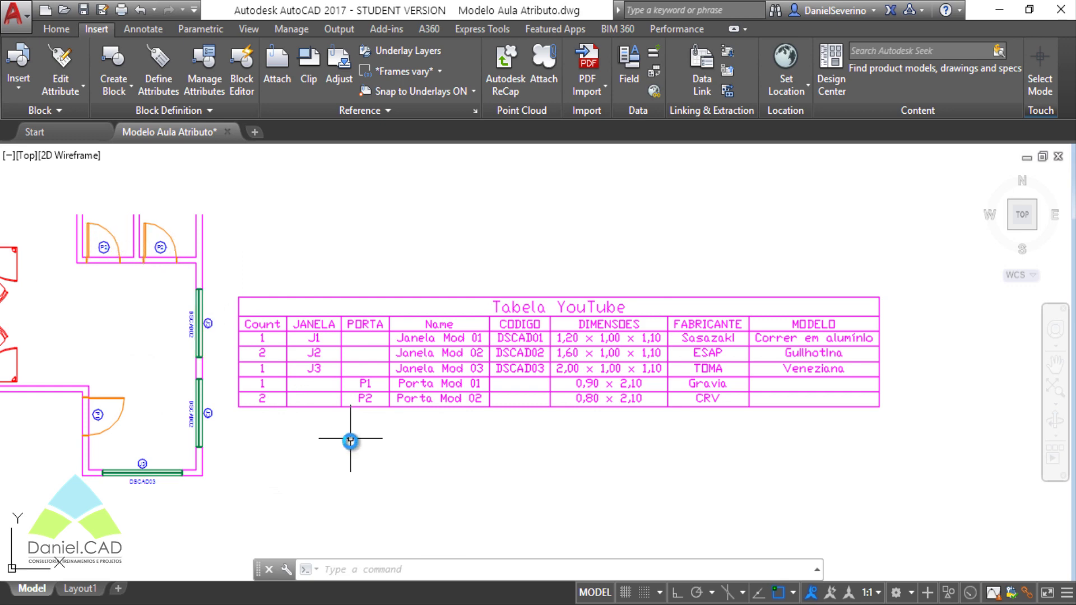
scroll(366, 454, "up", 2)
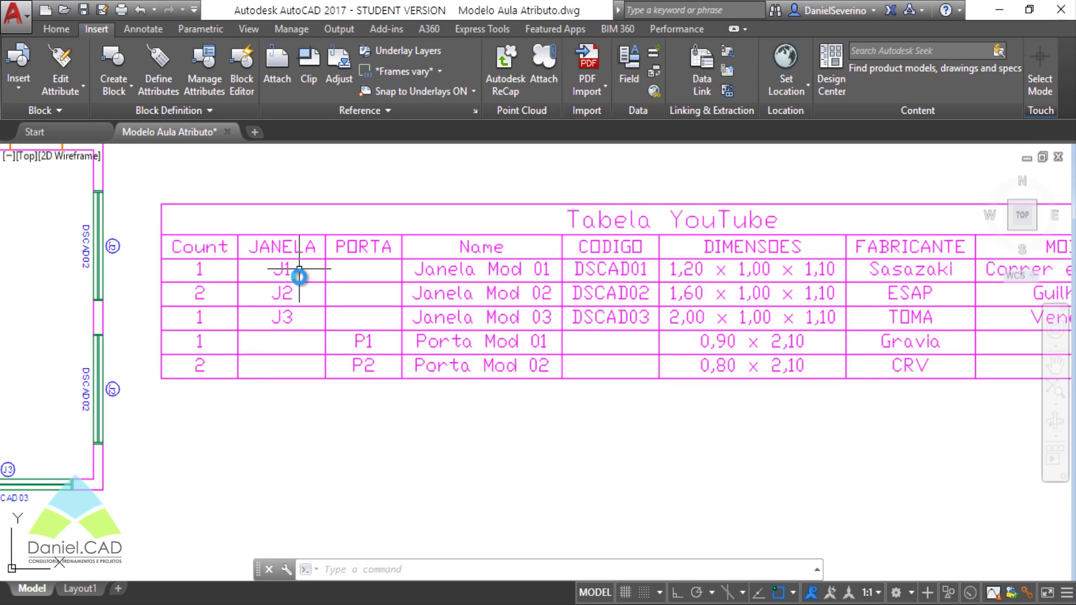
left_click(373, 292)
key("Escape")
middle_click_drag(502, 395, 433, 399)
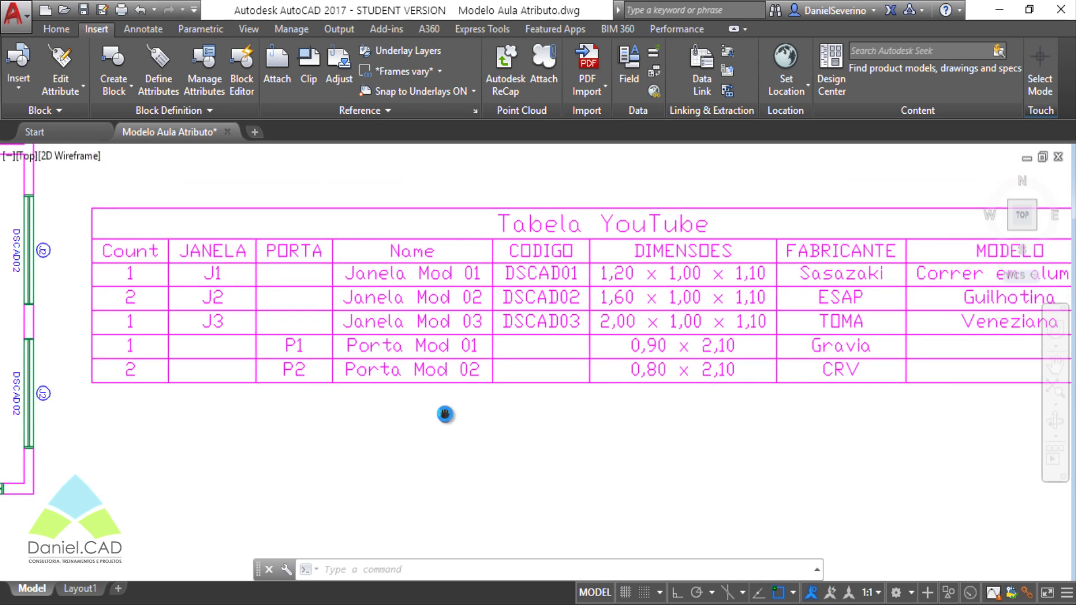
middle_click_drag(648, 427, 410, 432)
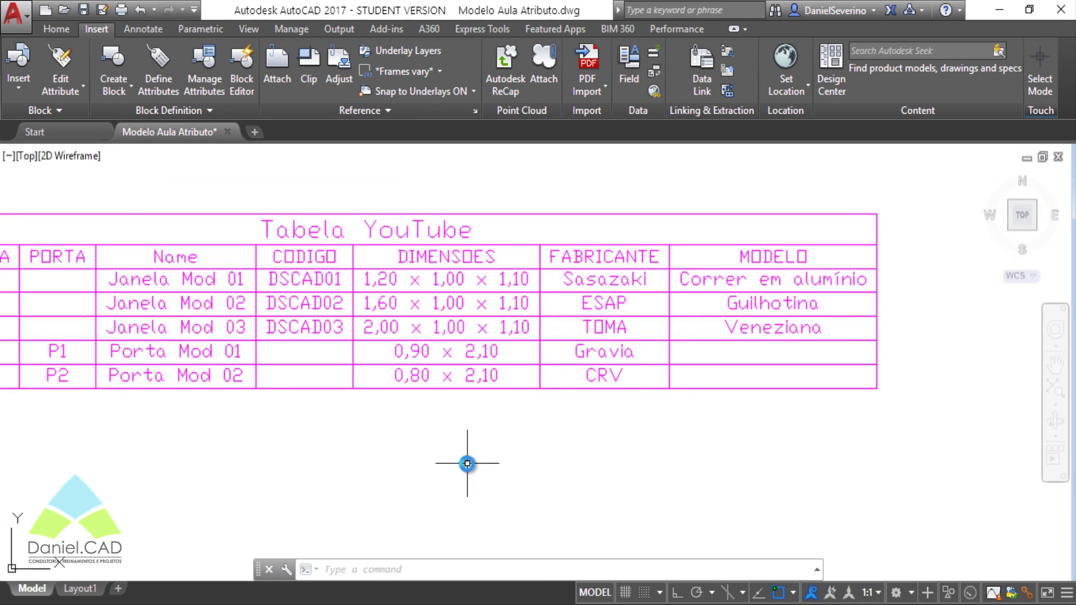
mouse_move(468, 457)
middle_mouse_down()
mouse_move(540, 462)
mouse_move(549, 429)
middle_mouse_up()
scroll(539, 462, "down", 2)
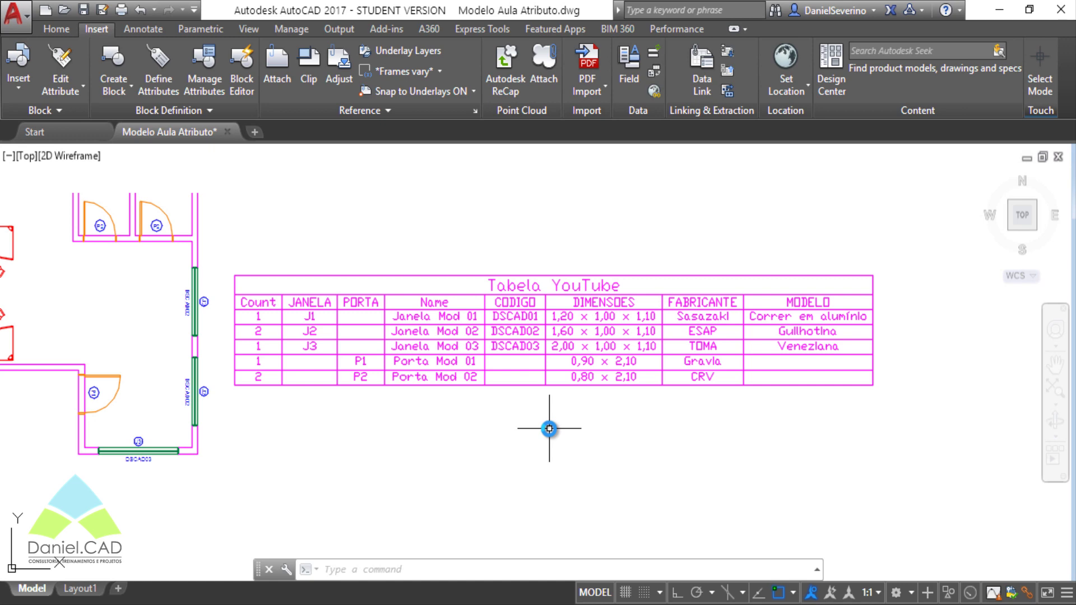
middle_click_drag(573, 420, 579, 358)
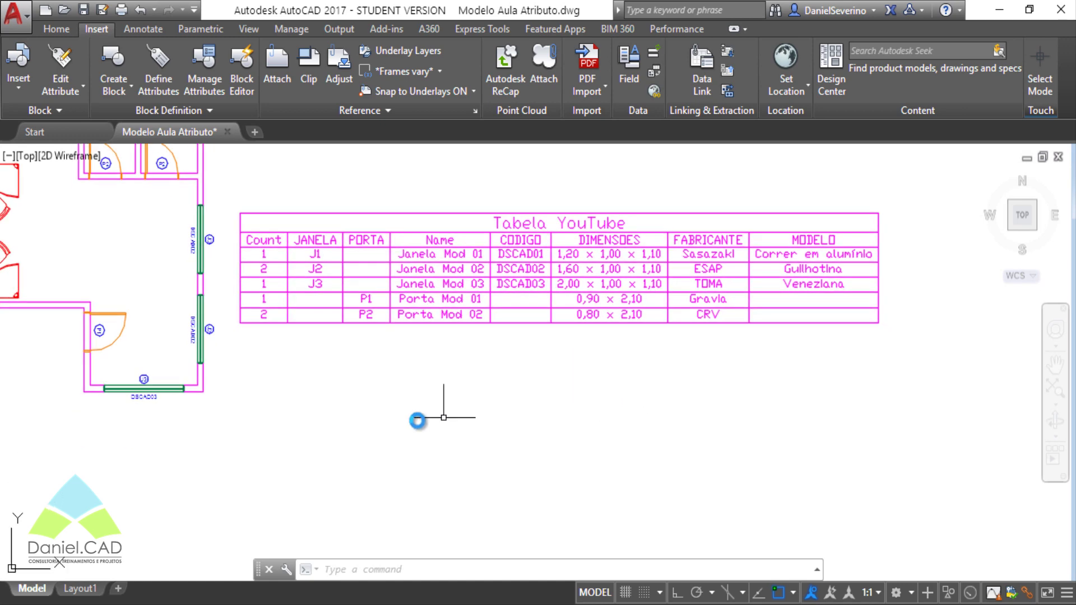
scroll(338, 420, "up", 2)
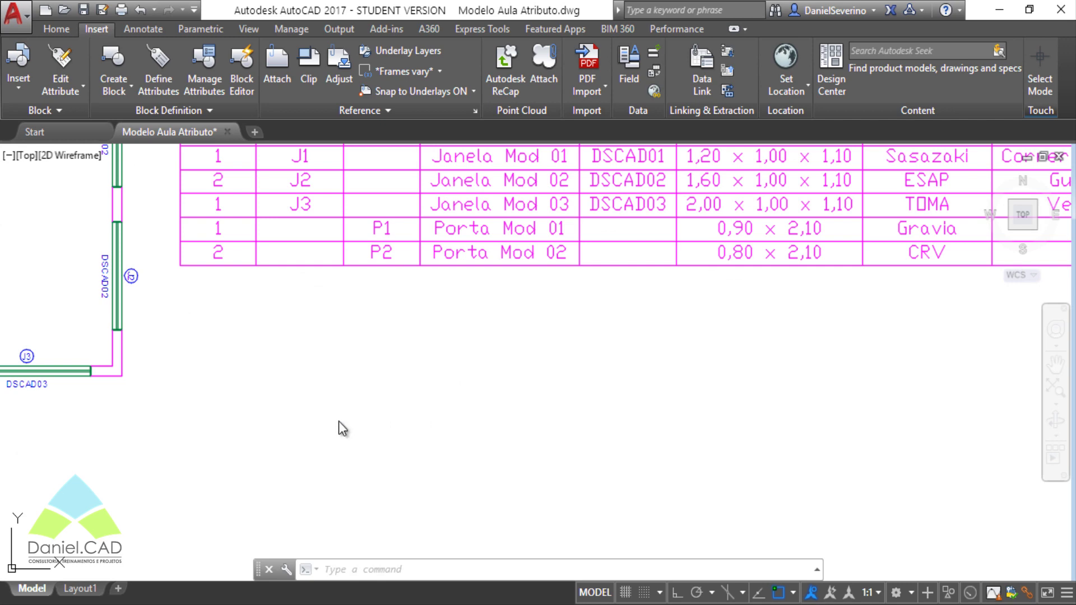
type("i")
key("Return")
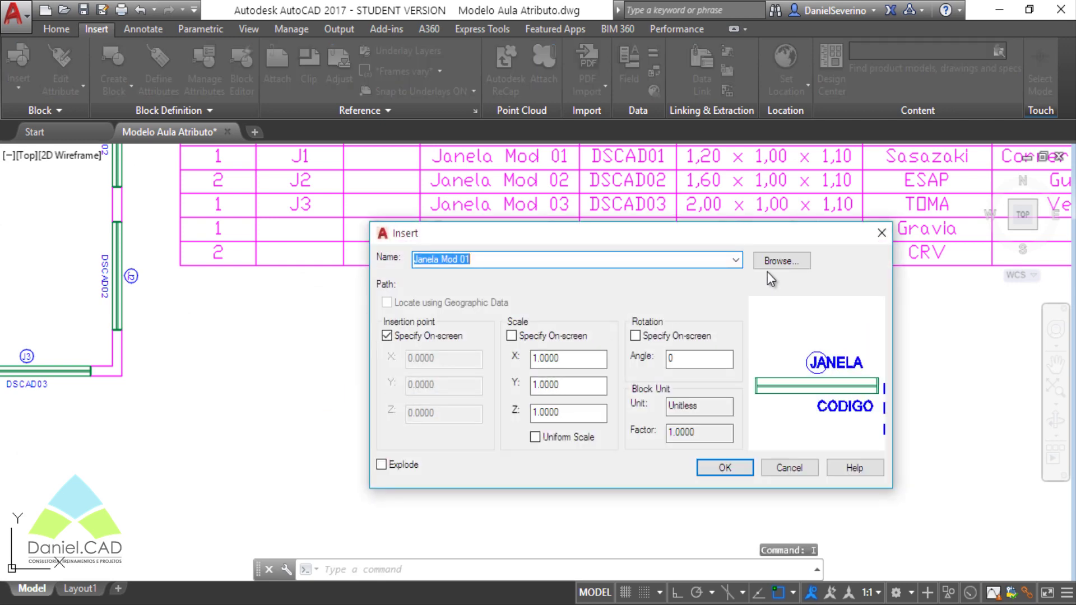
Step: Insert a Janela Mod 03 window block below the table
left_click(735, 260)
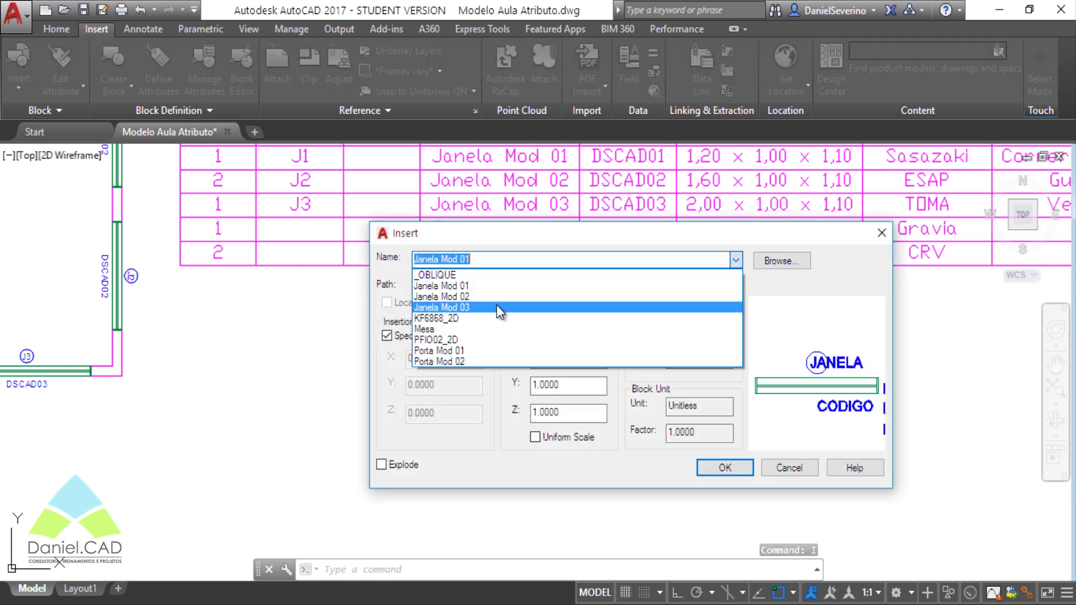
left_click(498, 307)
left_click(701, 470)
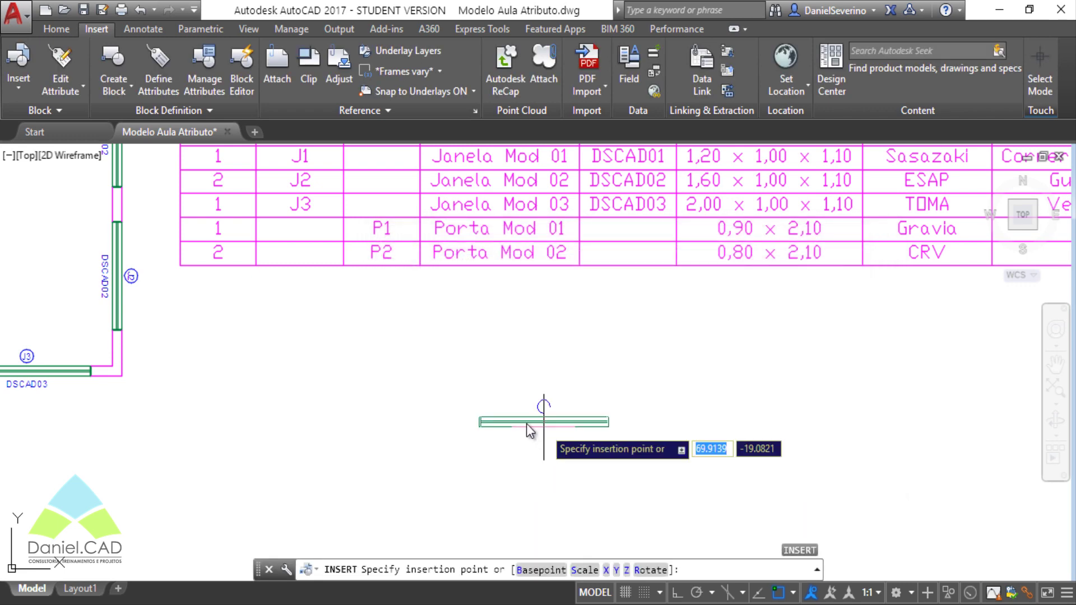
left_click(441, 415)
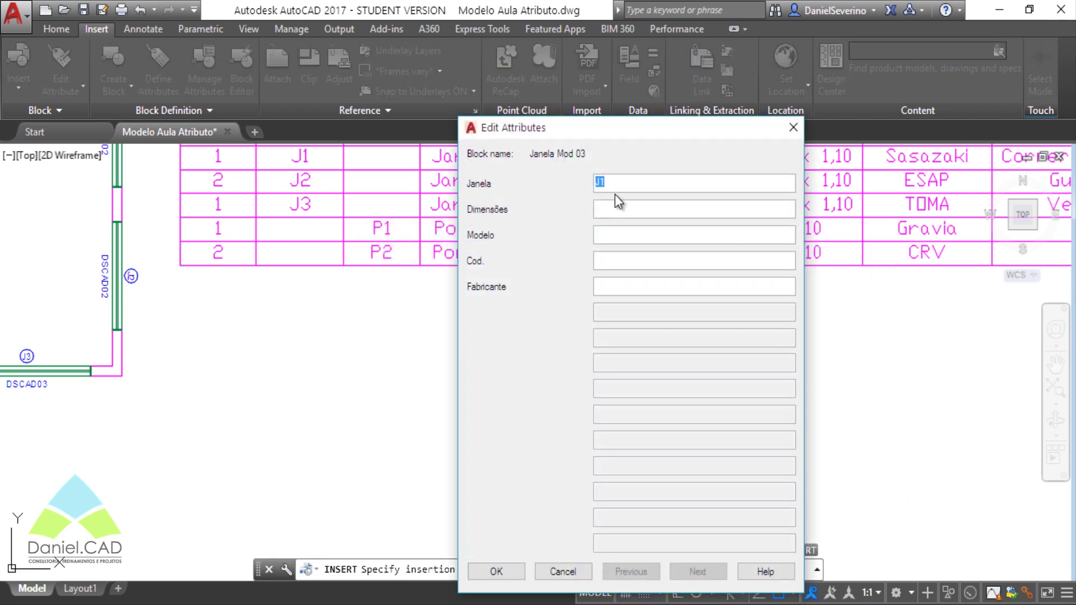
Step: Set its attributes: tag J4, Dimensões 'A definir', Modelo '---', Cod. DCAD04, Fabricante '?'
type("4")
left_click(690, 209)
type("A")
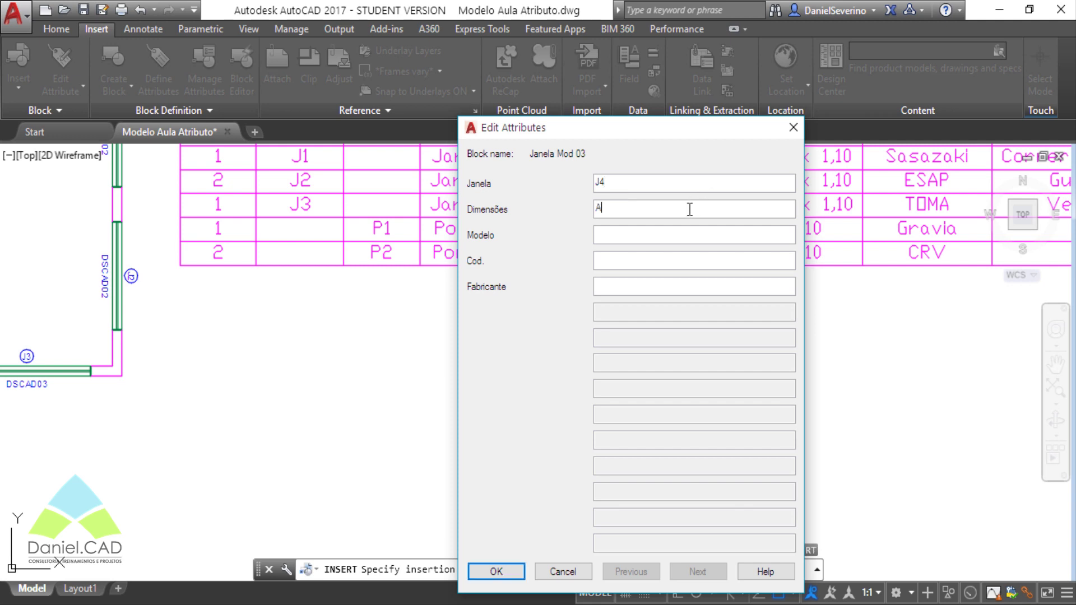
type(" definir")
left_click(691, 234)
type("---")
left_click(690, 260)
type("D")
type("CAD04")
left_click(688, 288)
type("?")
left_click(506, 568)
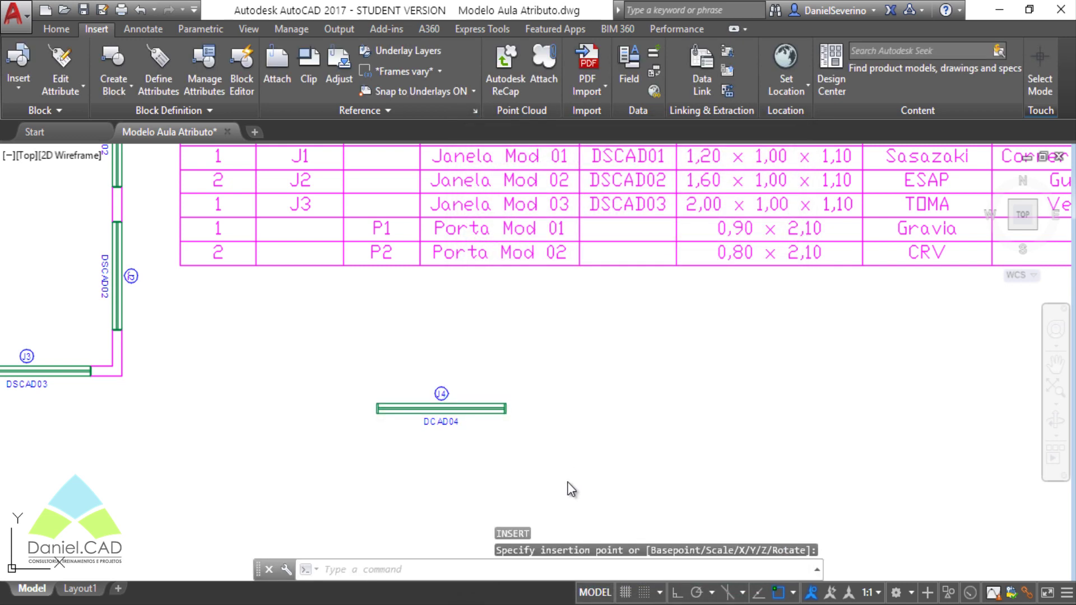
scroll(429, 438, "up", 4)
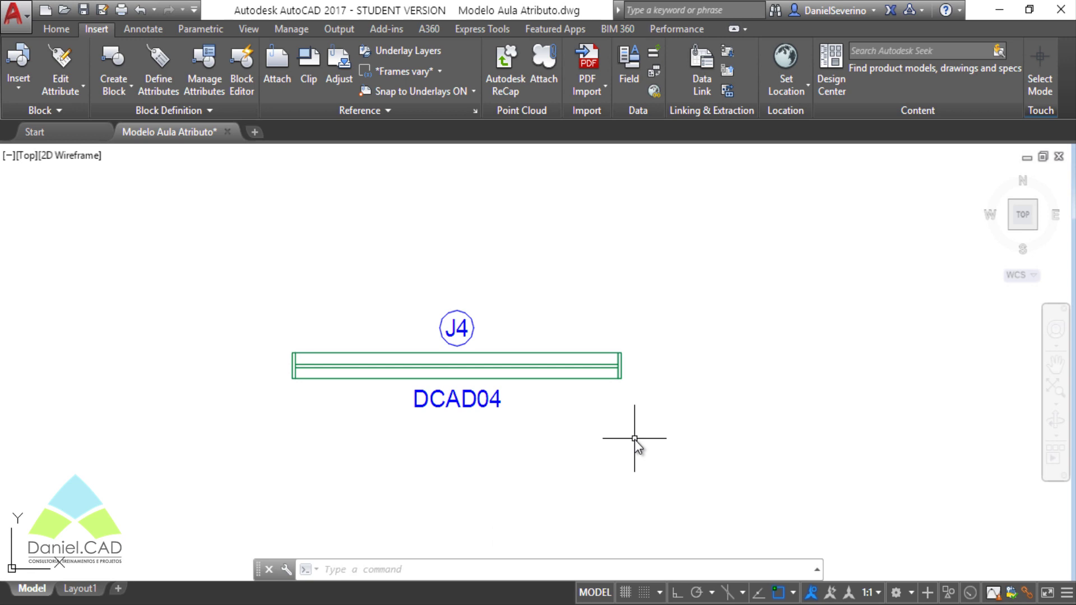
Step: Insert a Janela Mod 02 window block to the right of J4
type("i")
key("Return")
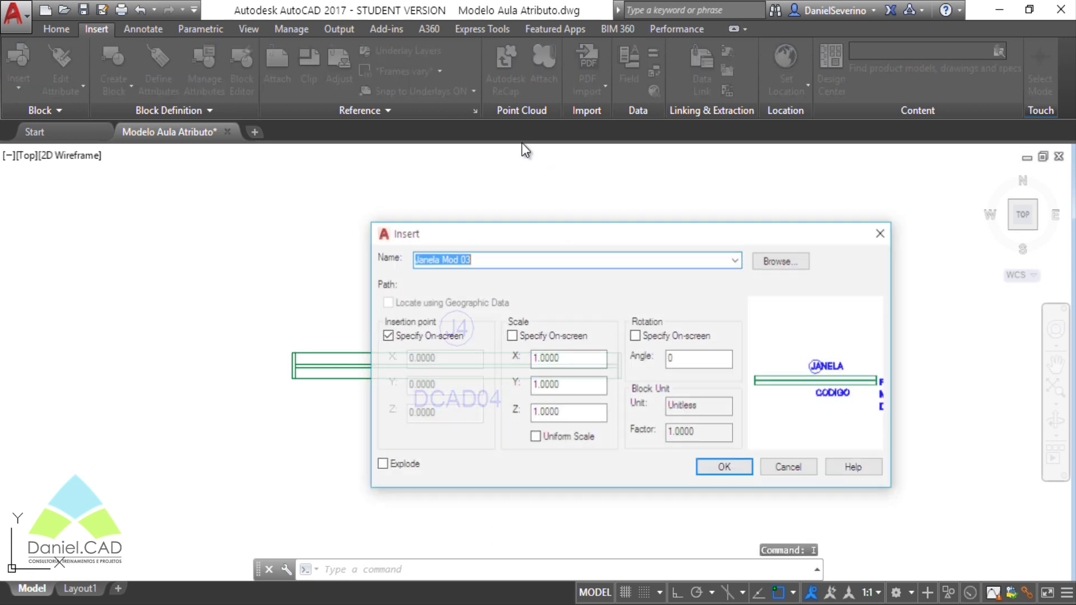
left_click(741, 265)
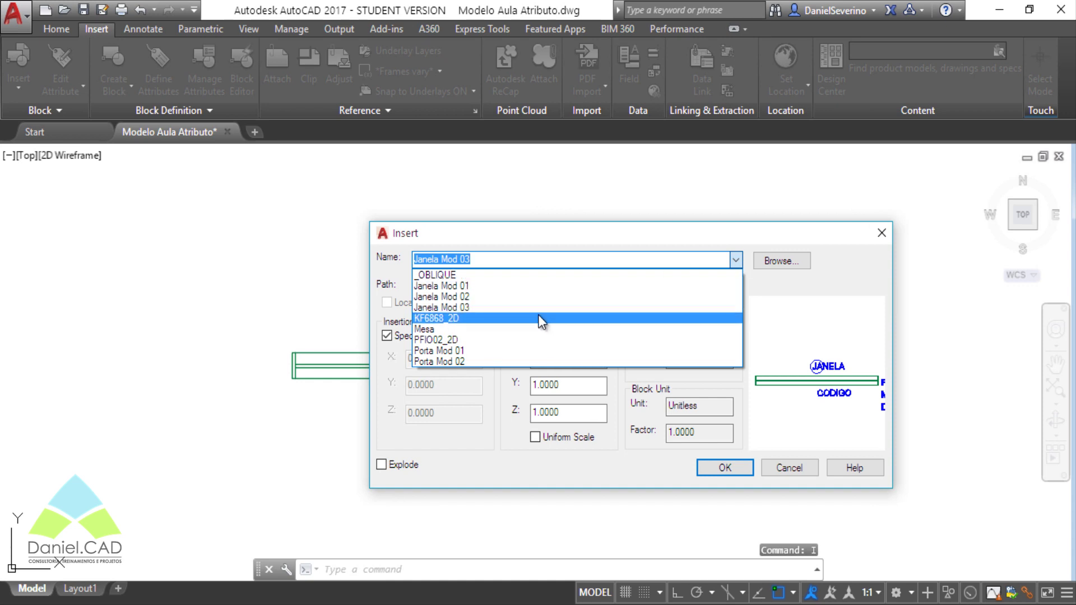
left_click(526, 298)
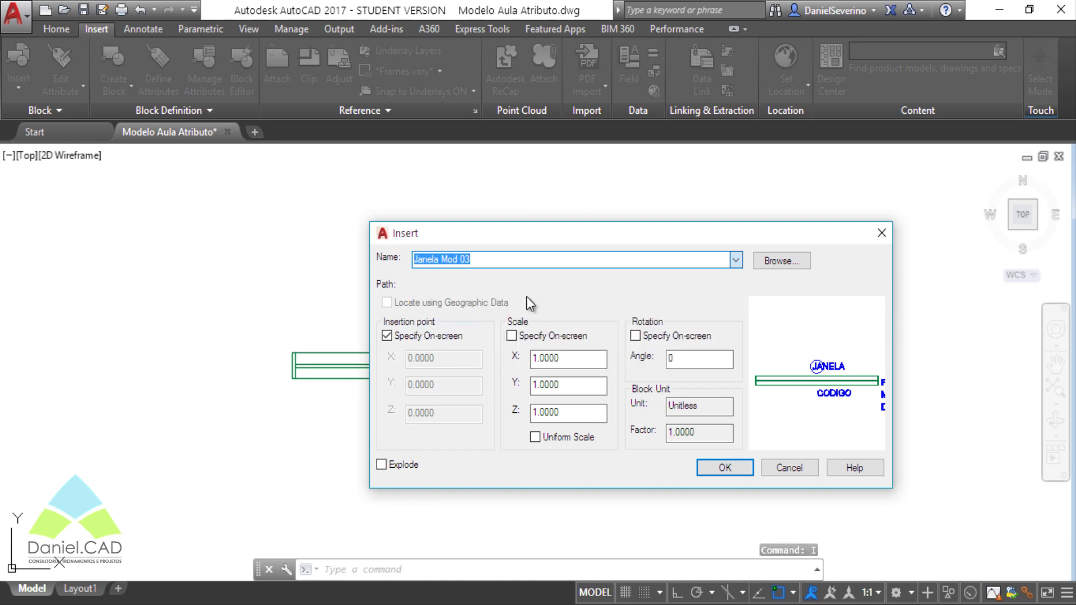
left_click(729, 469)
left_click(816, 385)
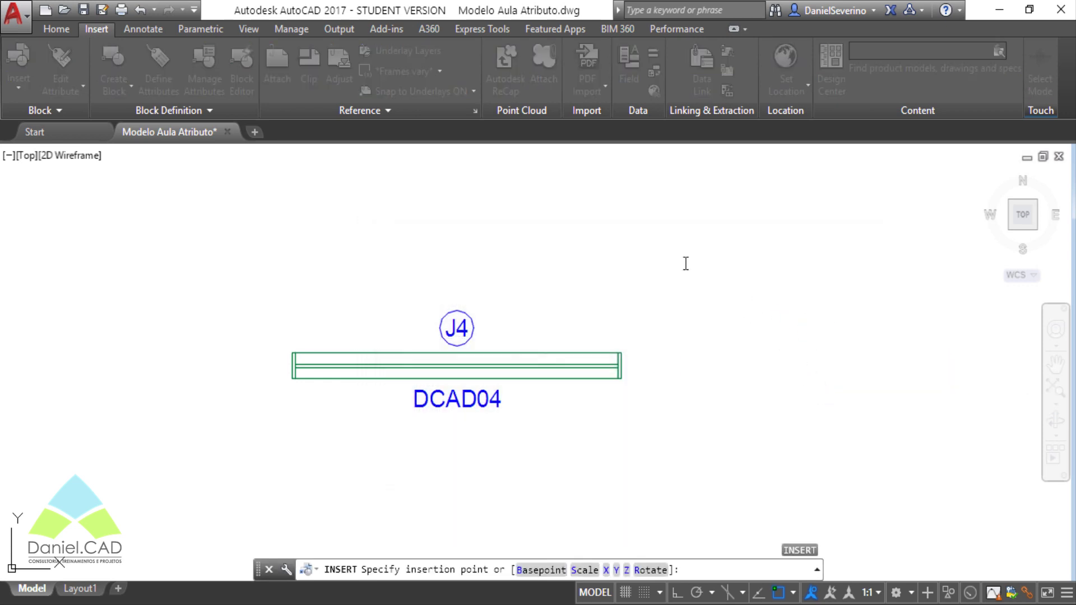
Step: Tag the new window J5 and confirm its attributes
type("J5")
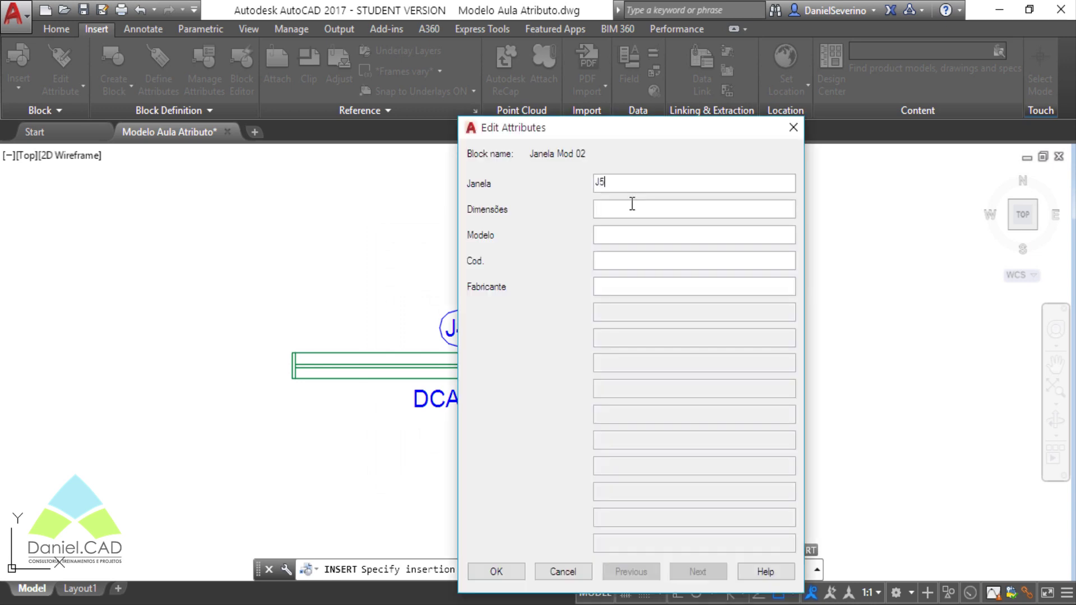
left_click(616, 211)
left_click(494, 577)
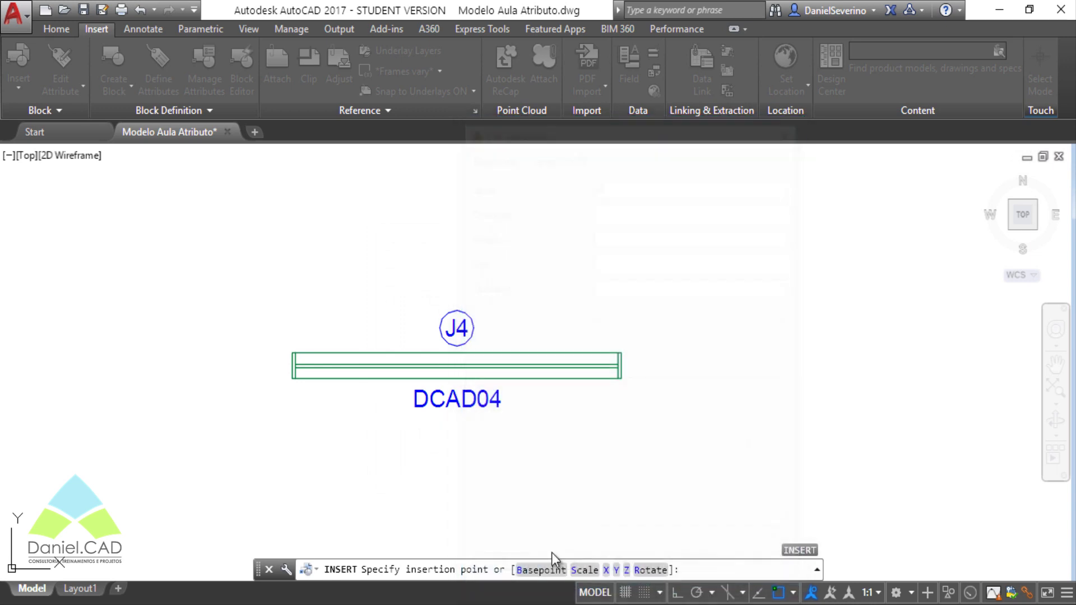
scroll(785, 449, "down", 3)
scroll(792, 434, "down", 2)
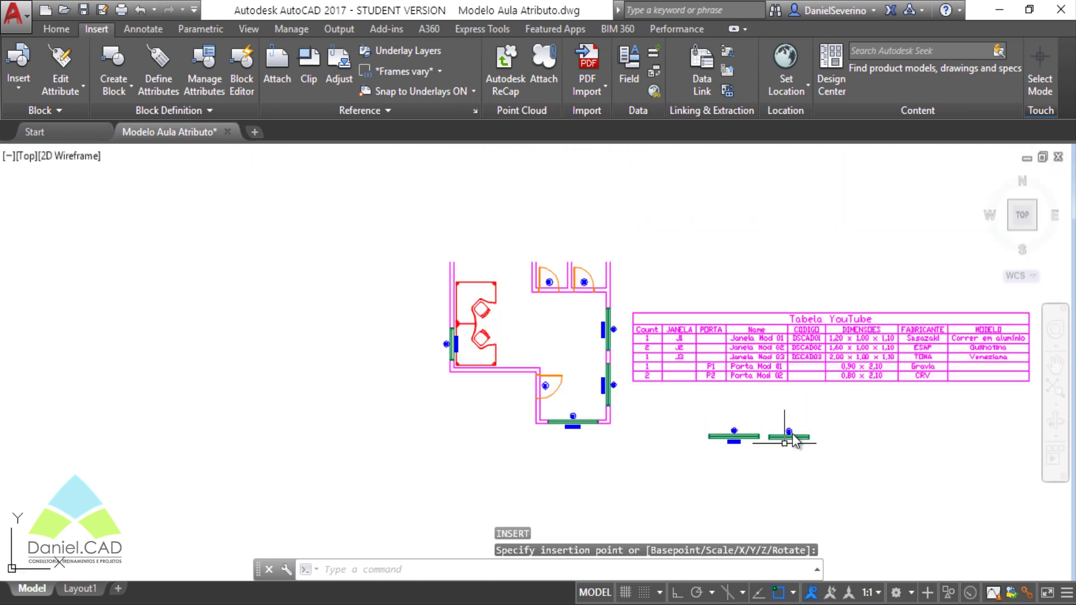
scroll(673, 415, "up", 1)
scroll(673, 222, "up", 1)
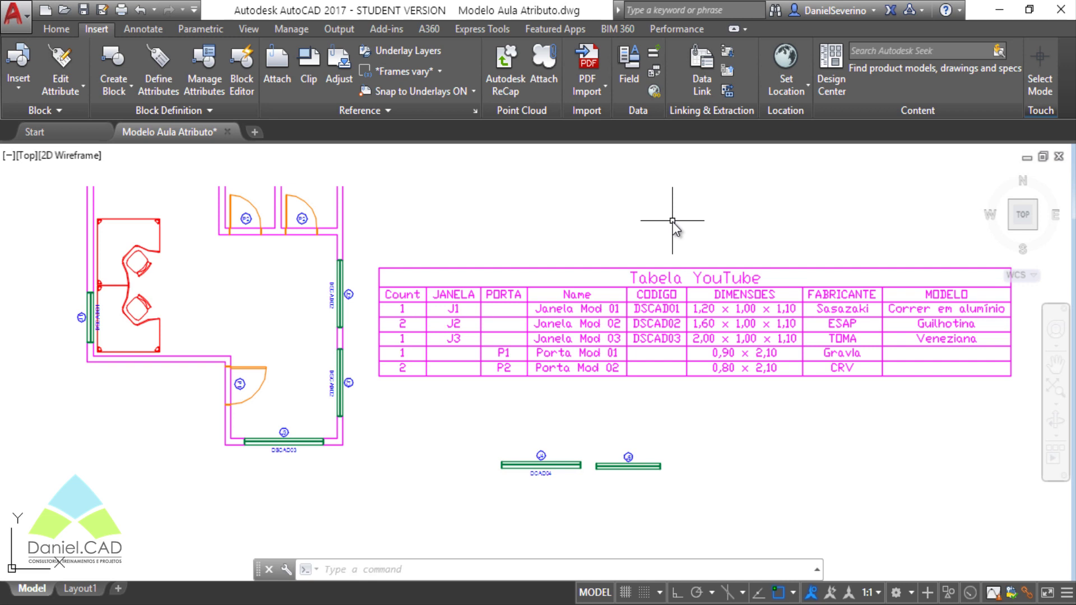
Step: Reopen the Data Extraction wizard and load the existing ModYT.dxe extraction for editing
left_click(725, 93)
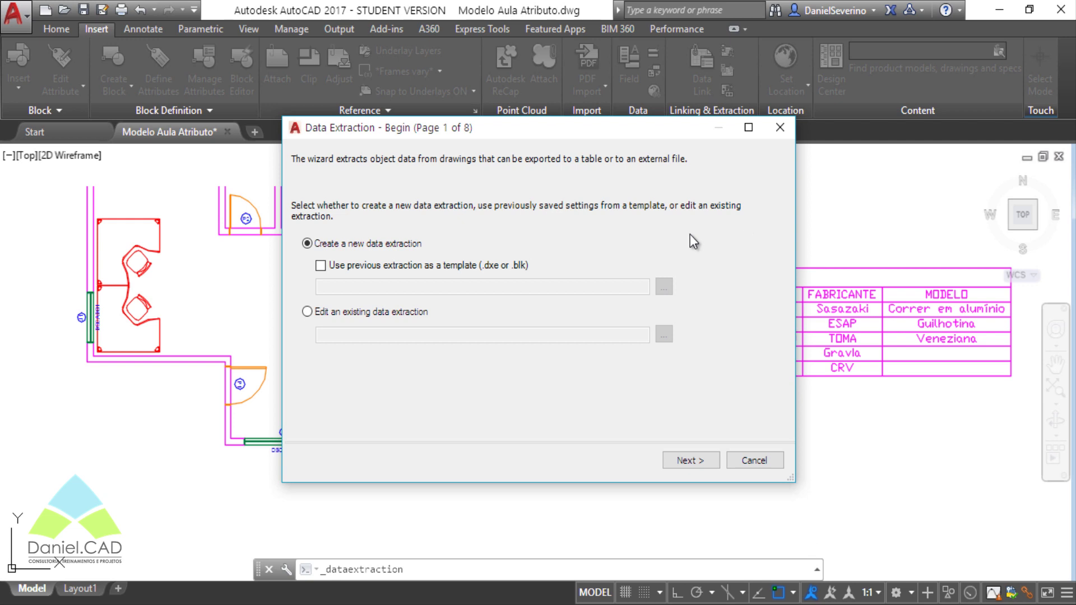
left_click(409, 314)
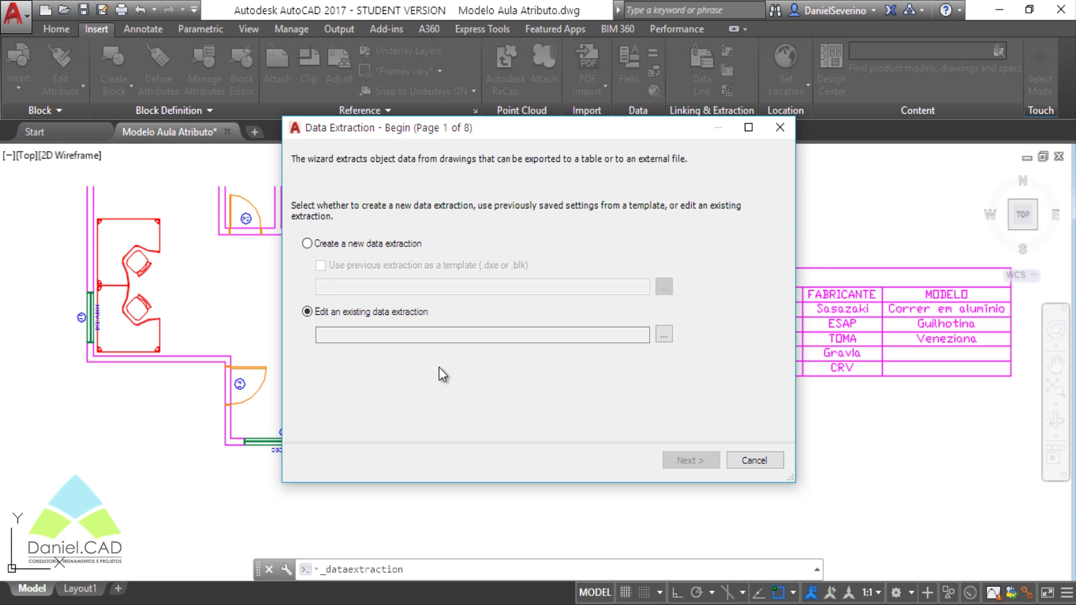
left_click(663, 334)
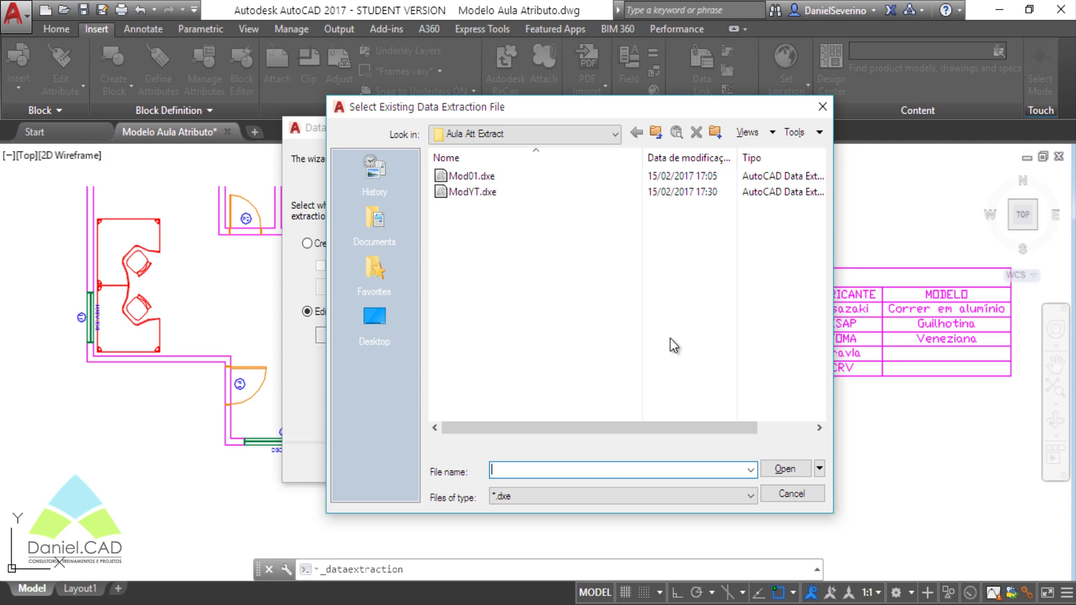
left_click(477, 192)
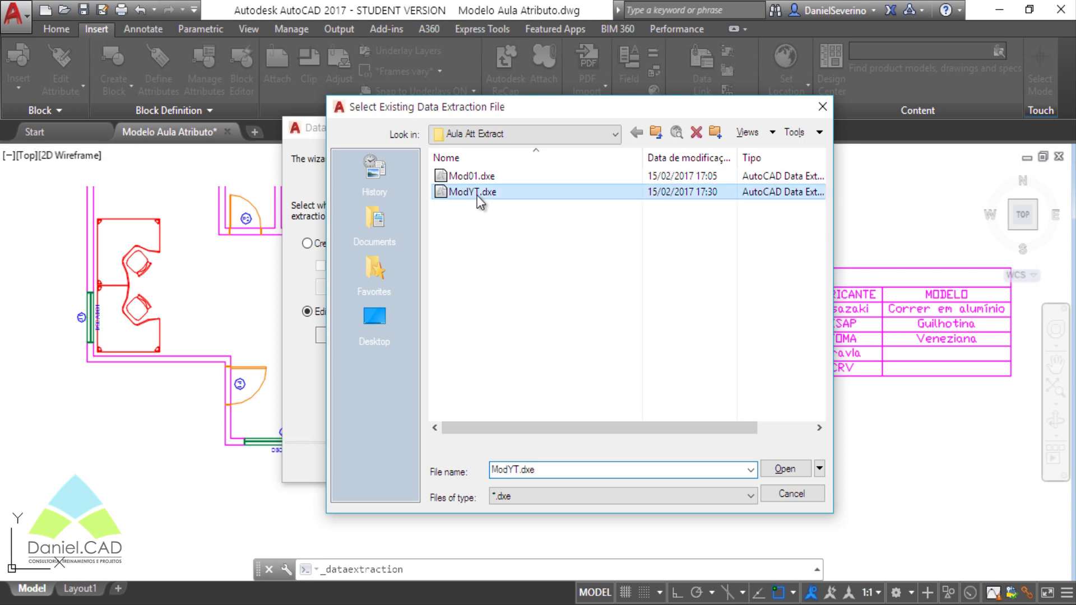
left_click(782, 470)
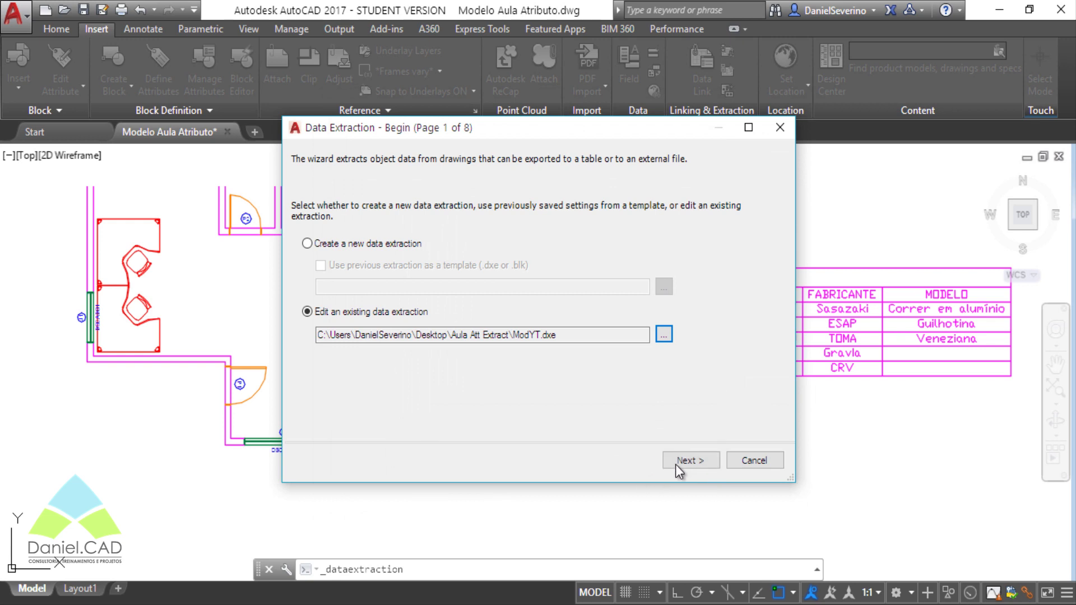
Step: Advance through data source, object and property pages unchanged to the Refine Data preview
left_click(687, 464)
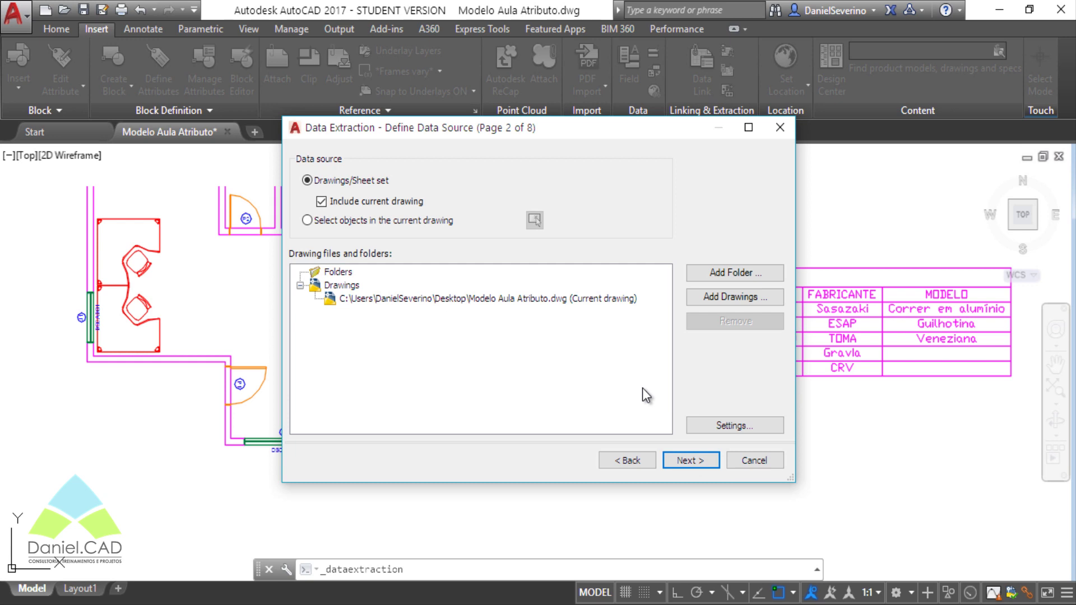
left_click(679, 461)
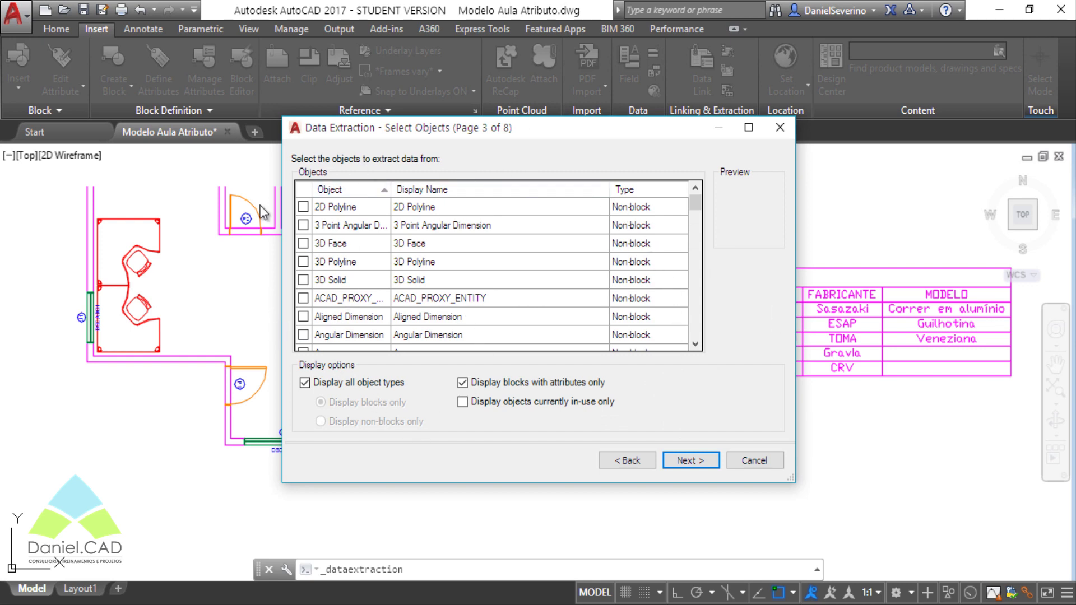
left_click_drag(695, 205, 702, 281)
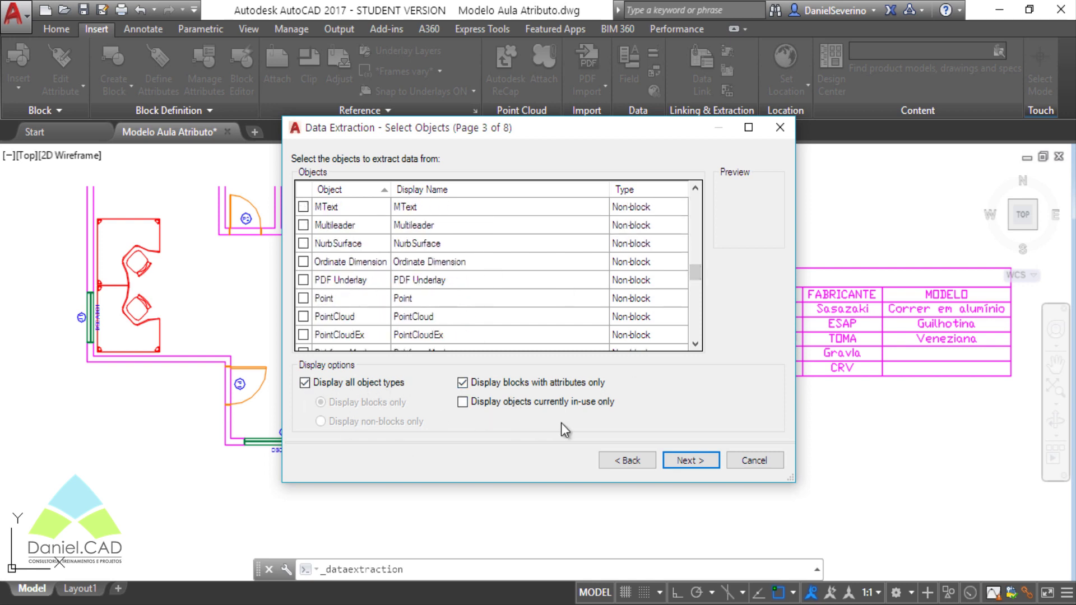
left_click(686, 461)
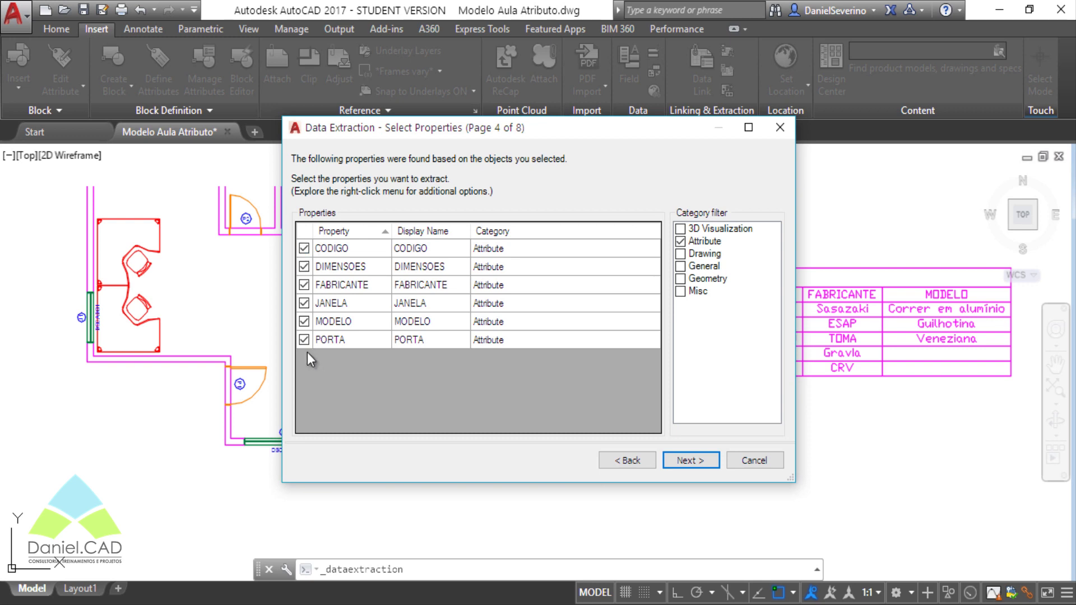
left_click(687, 462)
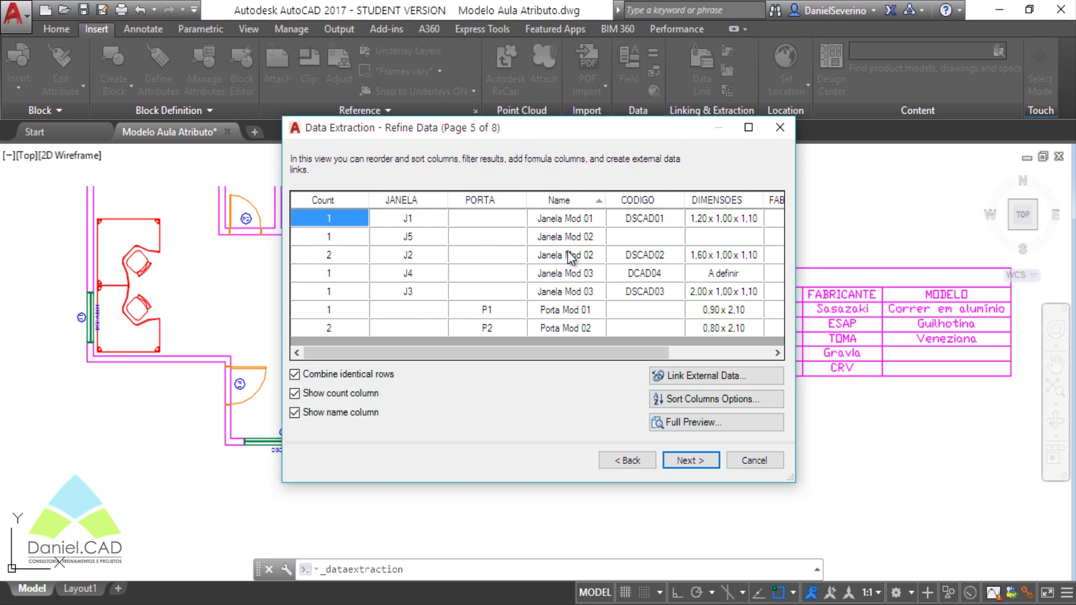
Step: Sort rows by JANELA with doors first, hide the Name column, and continue
left_click(428, 201)
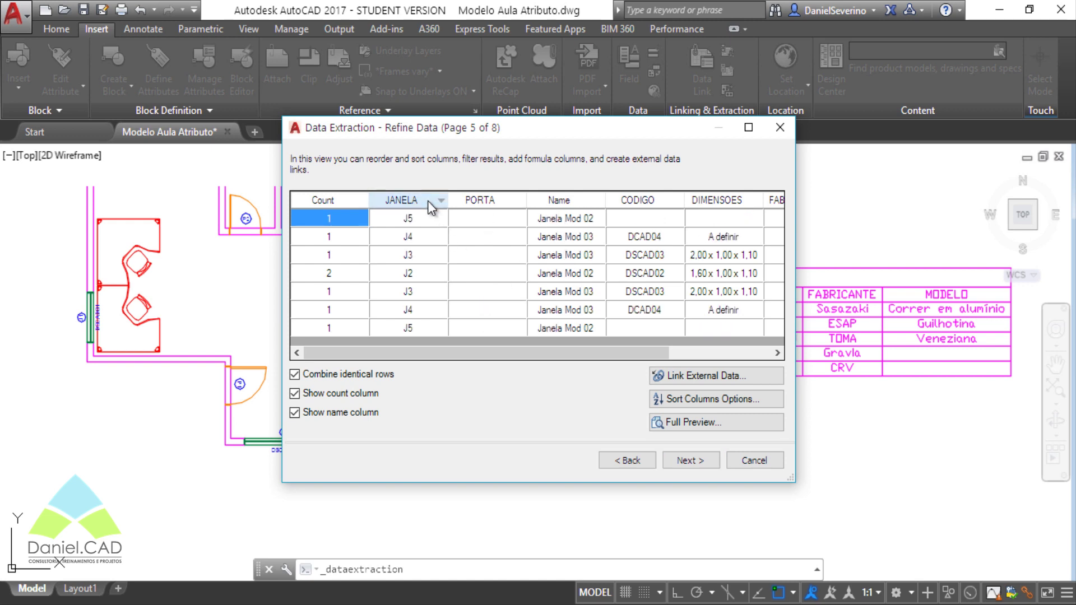
left_click(428, 200)
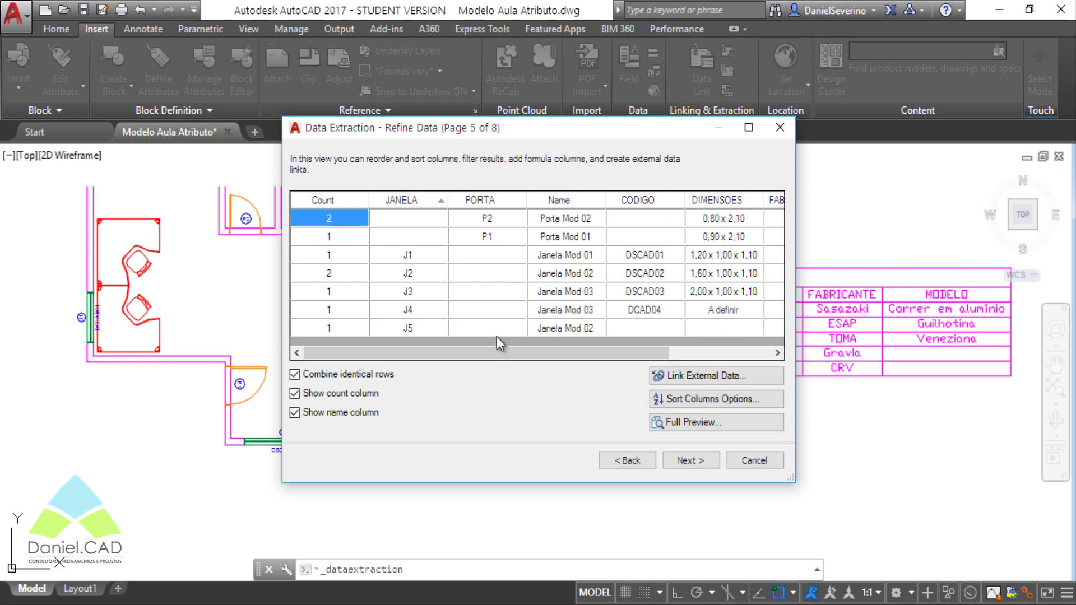
left_click(569, 201)
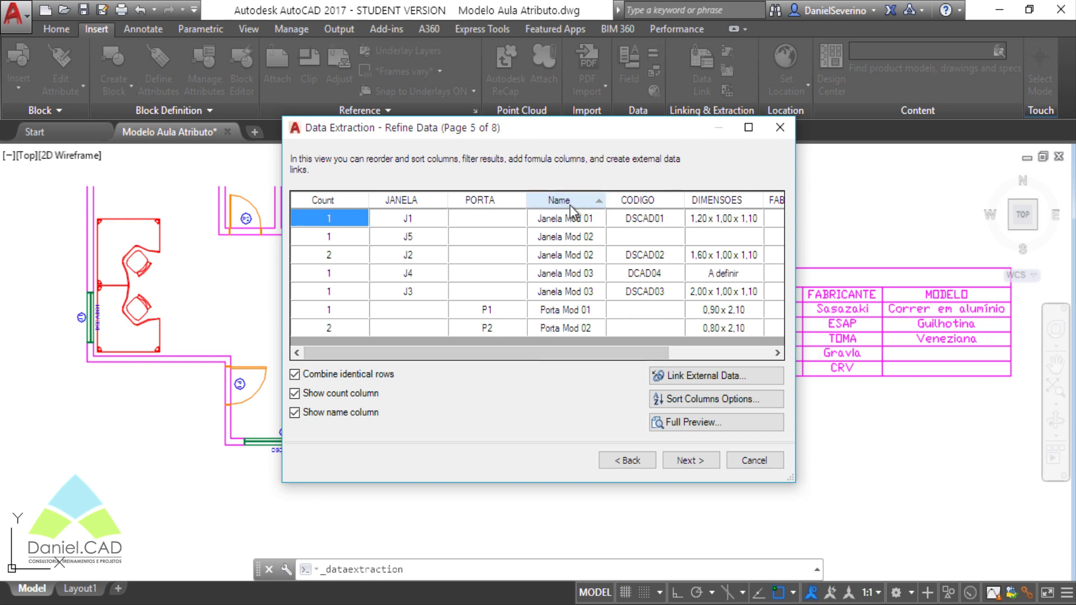
left_click_drag(599, 357, 739, 355)
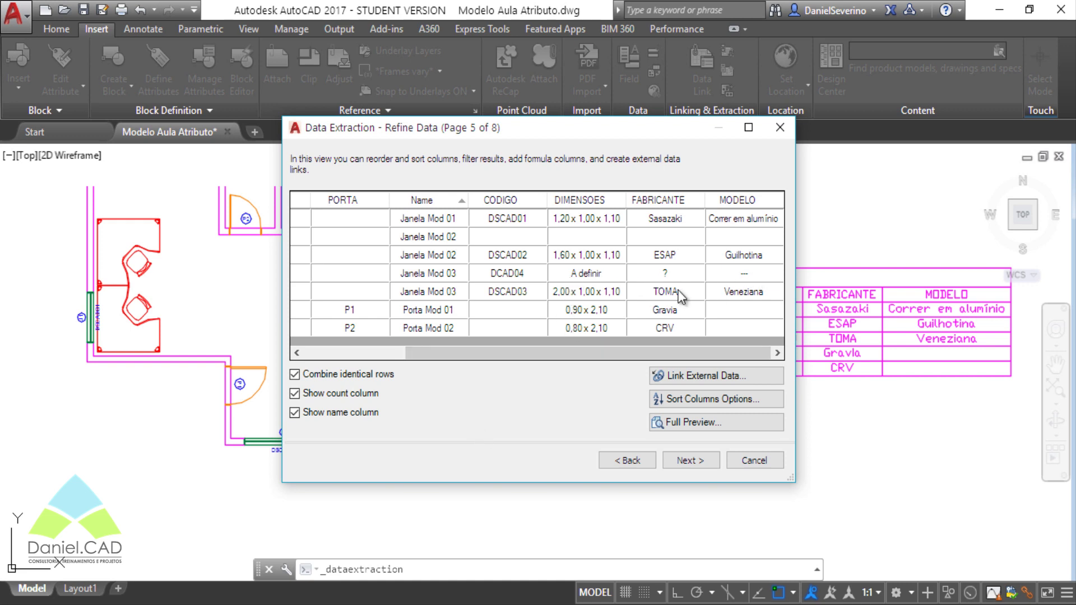
mouse_move(446, 353)
left_mouse_down()
mouse_move(424, 353)
mouse_move(509, 358)
left_mouse_up()
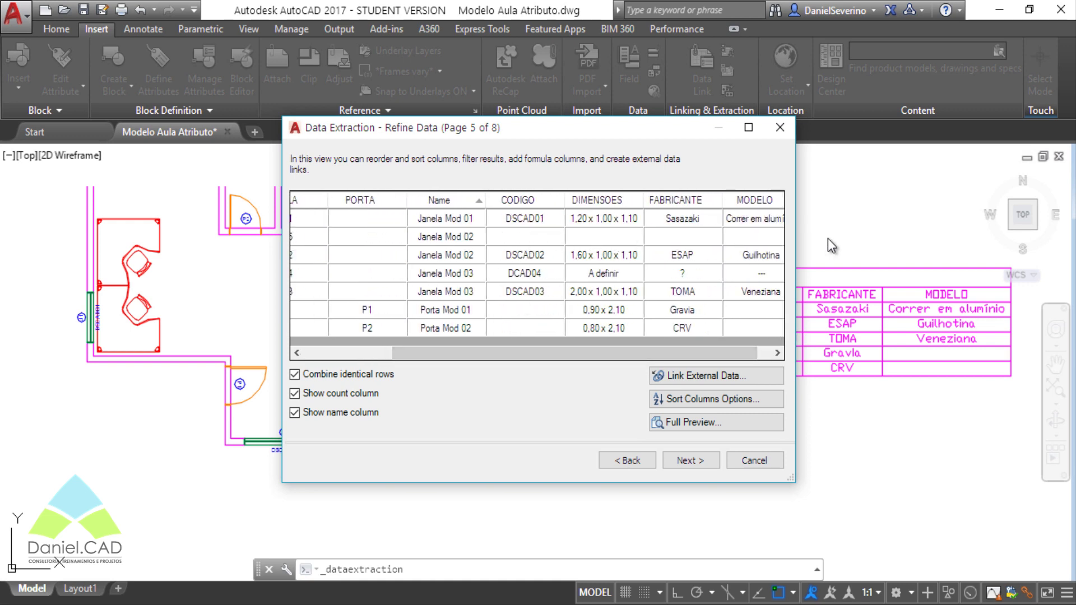
mouse_move(694, 348)
left_mouse_down()
mouse_move(576, 364)
mouse_move(483, 351)
left_mouse_up()
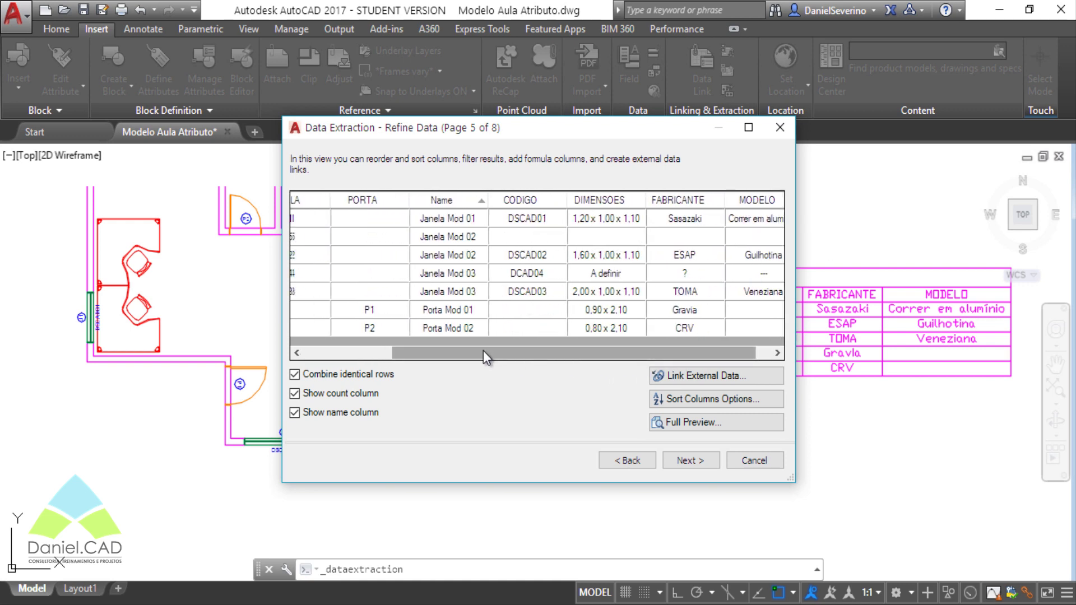
left_click(341, 415)
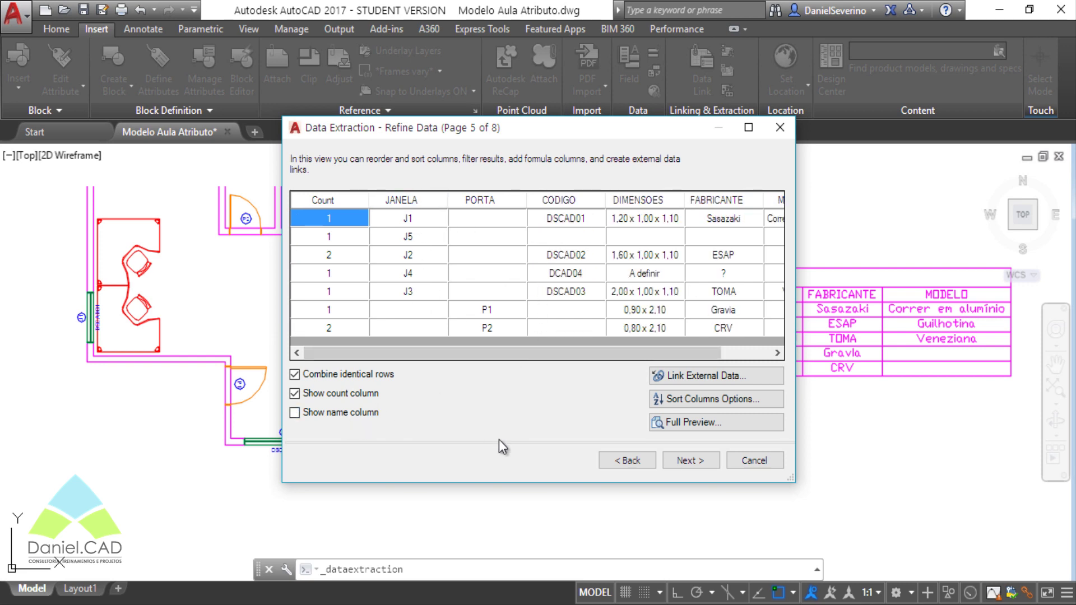
left_click(401, 200)
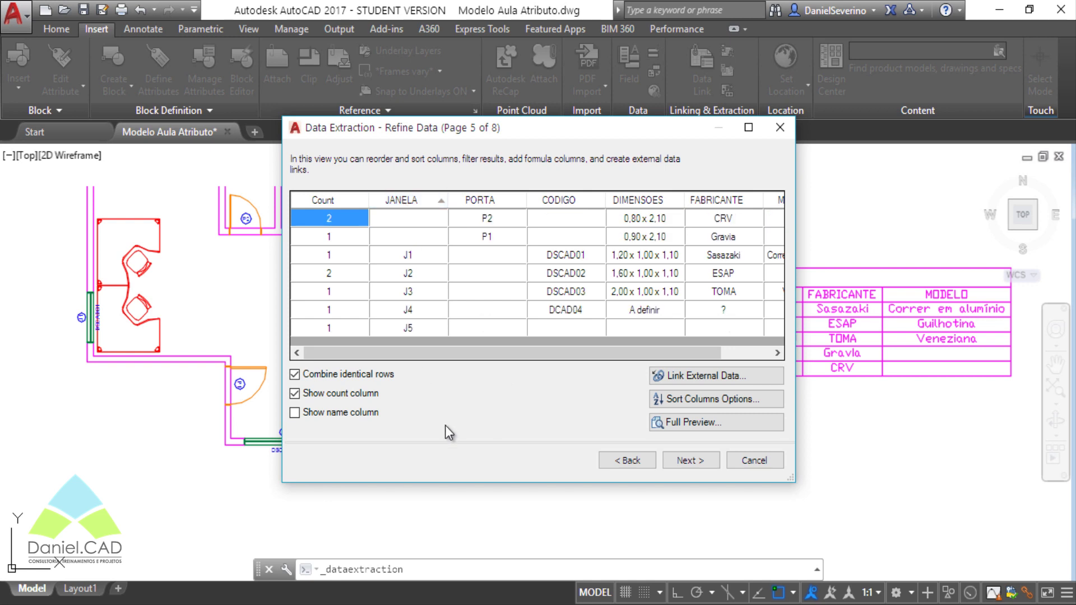
left_click(684, 460)
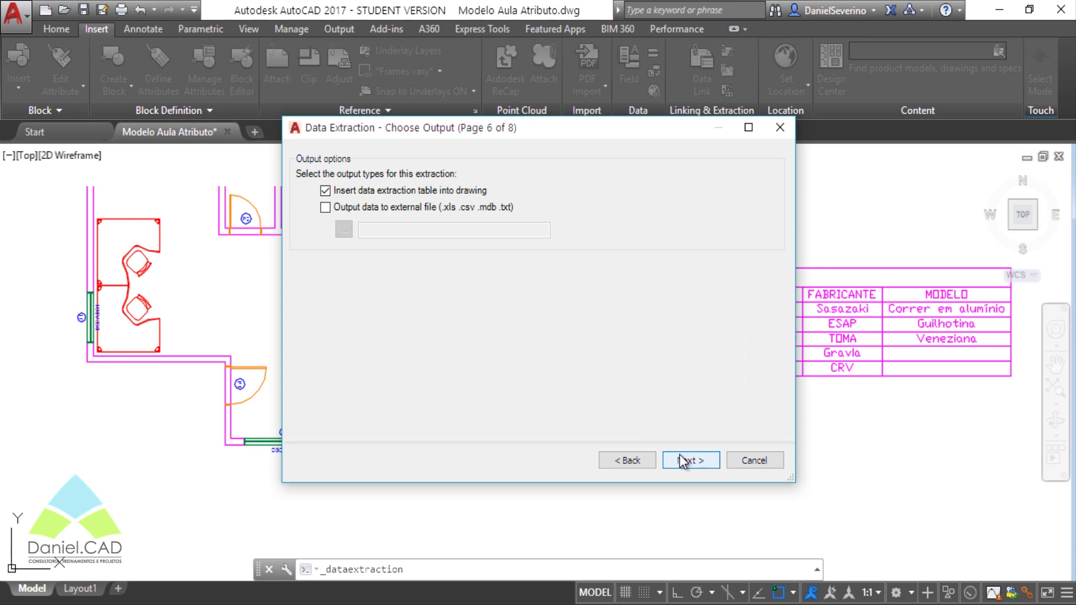
Step: Keep the Tabela YouTube style, finish, and place the new table below the old one
left_click(682, 462)
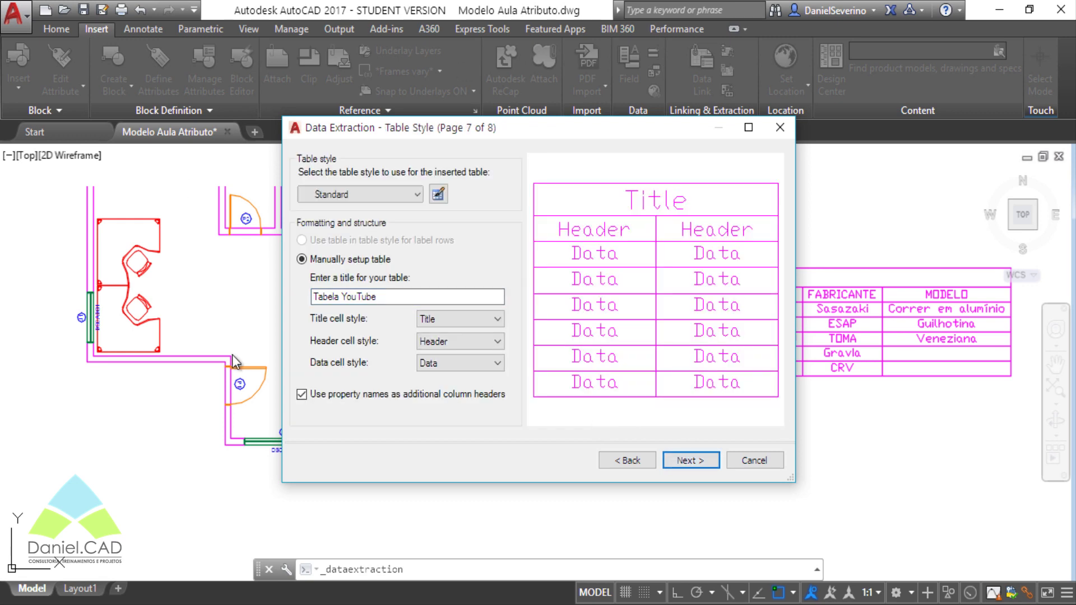
left_click(700, 465)
left_click(700, 465)
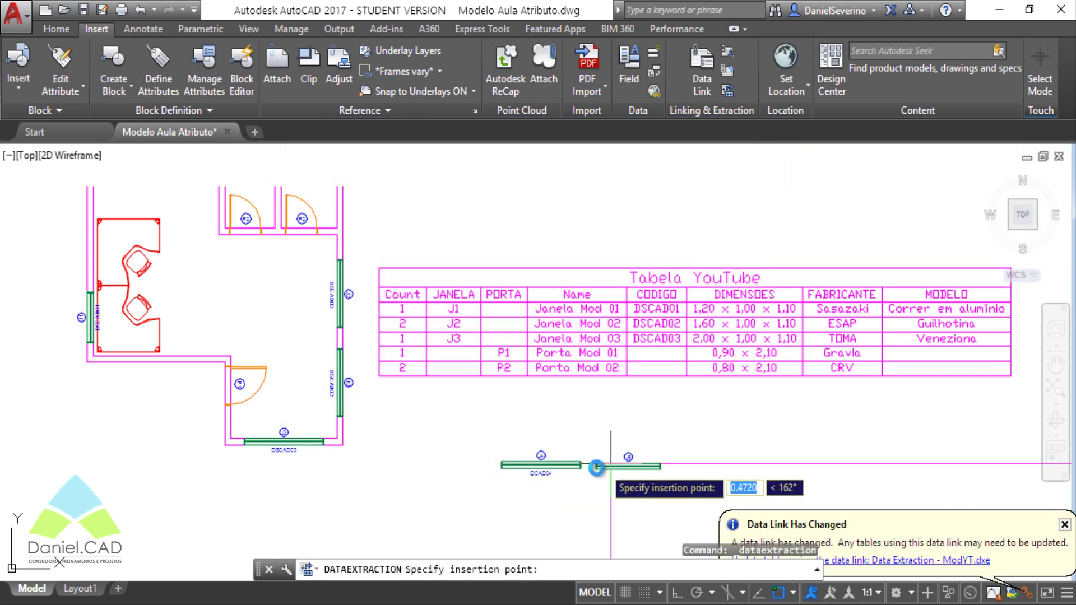
middle_click_drag(697, 461, 696, 197)
left_click(438, 277)
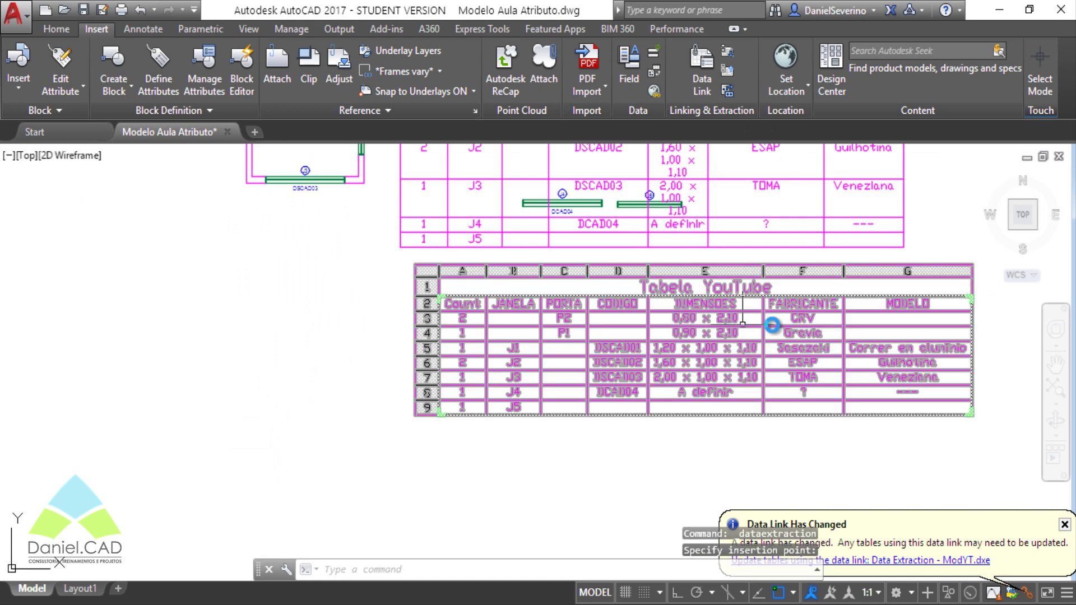
Step: Frame both tables in view and select the old upper table
middle_click_drag(772, 338, 684, 412)
middle_click_drag(898, 261, 918, 291)
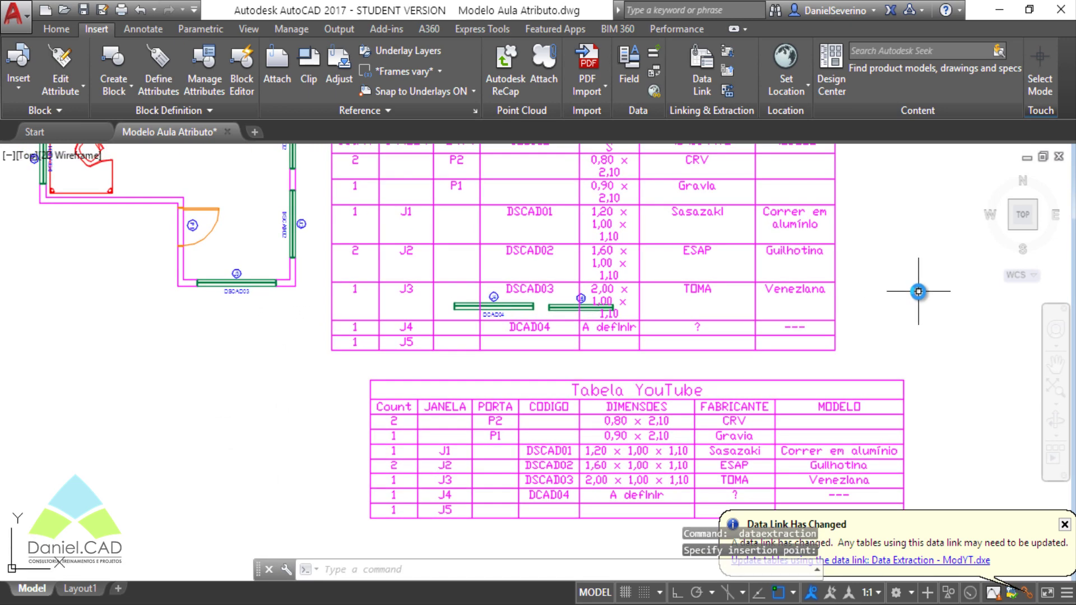
scroll(896, 290, "down", 1)
scroll(787, 362, "down", 2)
scroll(788, 362, "up", 3)
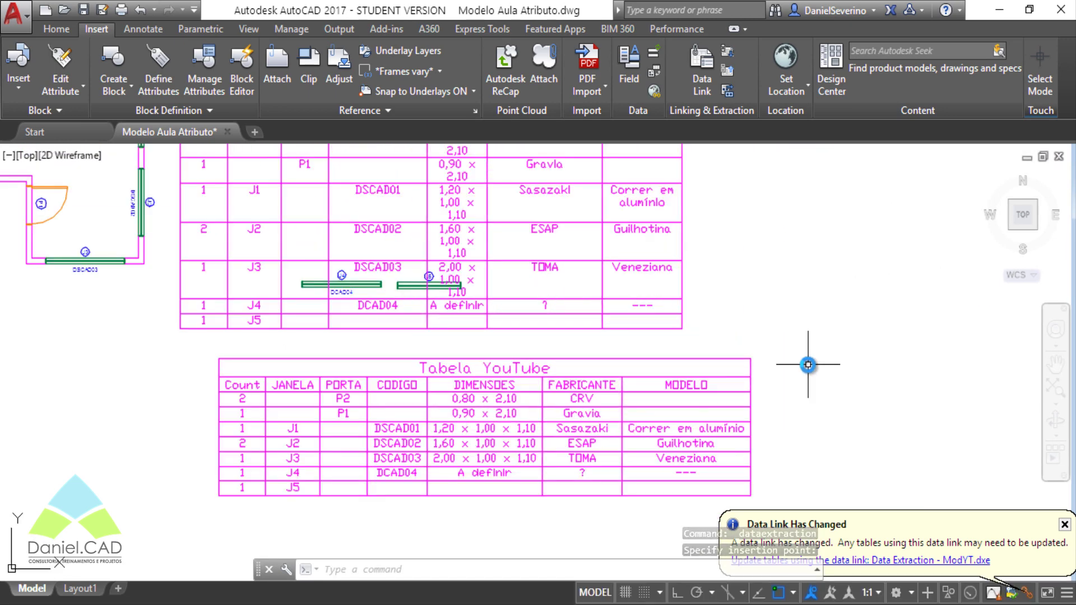
mouse_move(784, 359)
middle_mouse_down()
mouse_move(812, 372)
mouse_move(838, 420)
mouse_move(887, 359)
middle_mouse_up()
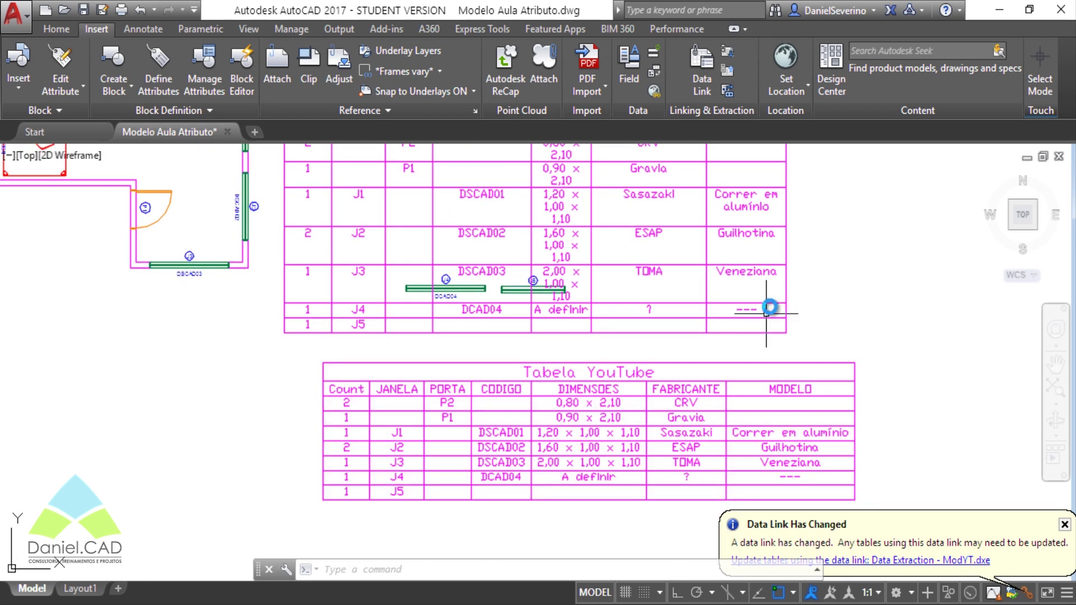
left_click(769, 301)
Step: Erase the old upper table with a crossing window, then zoom in on the remaining one
key("Escape")
mouse_move(858, 317)
middle_mouse_down()
mouse_move(872, 341)
mouse_move(896, 285)
middle_mouse_up()
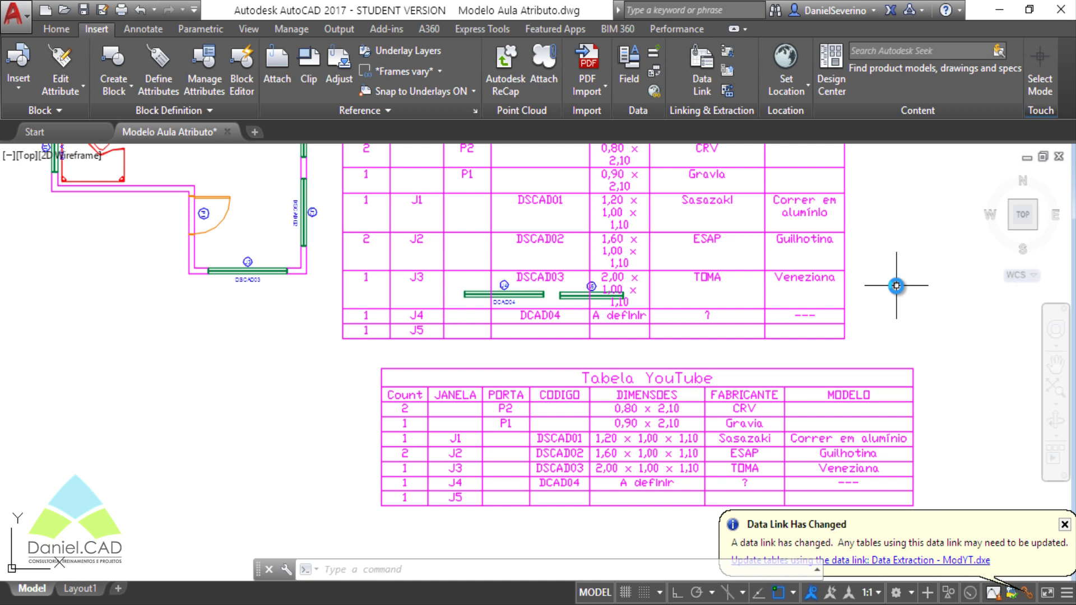
left_click(897, 286)
left_click(662, 308)
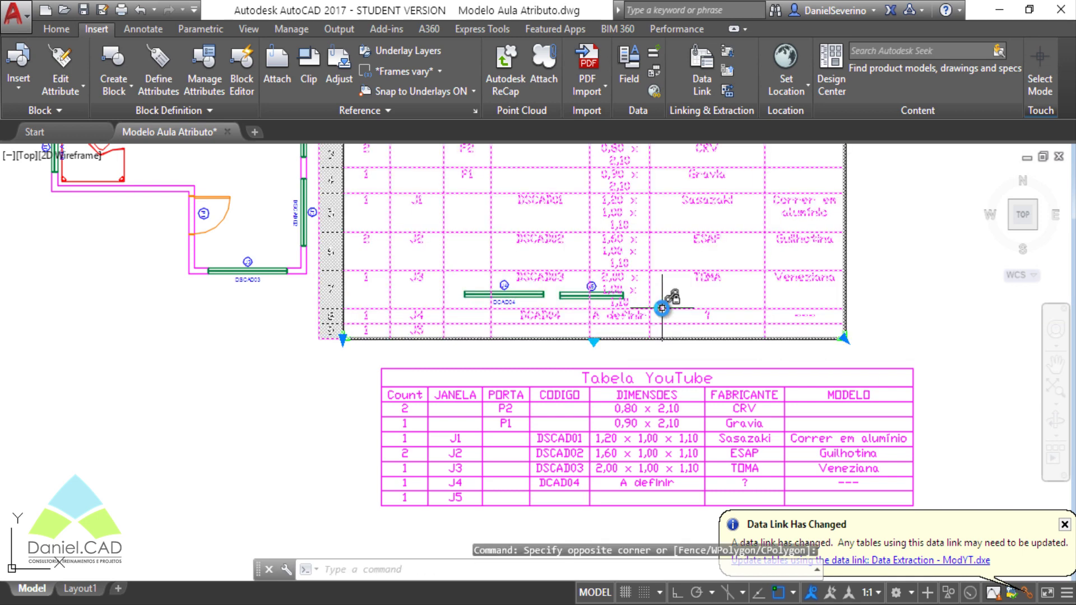
key("Delete")
scroll(662, 309, "up", 2)
scroll(645, 308, "up", 2)
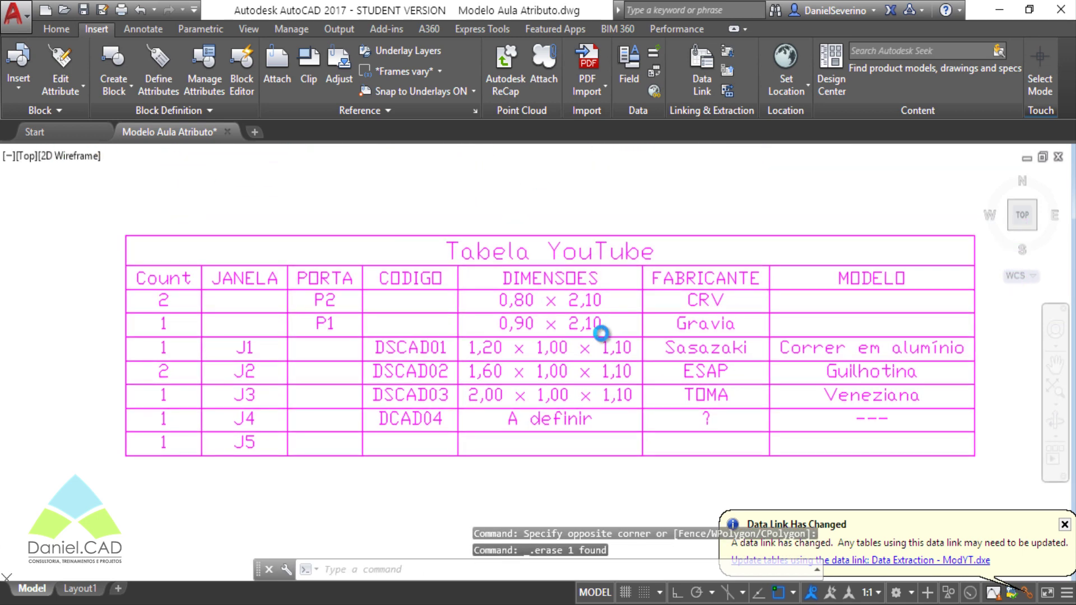